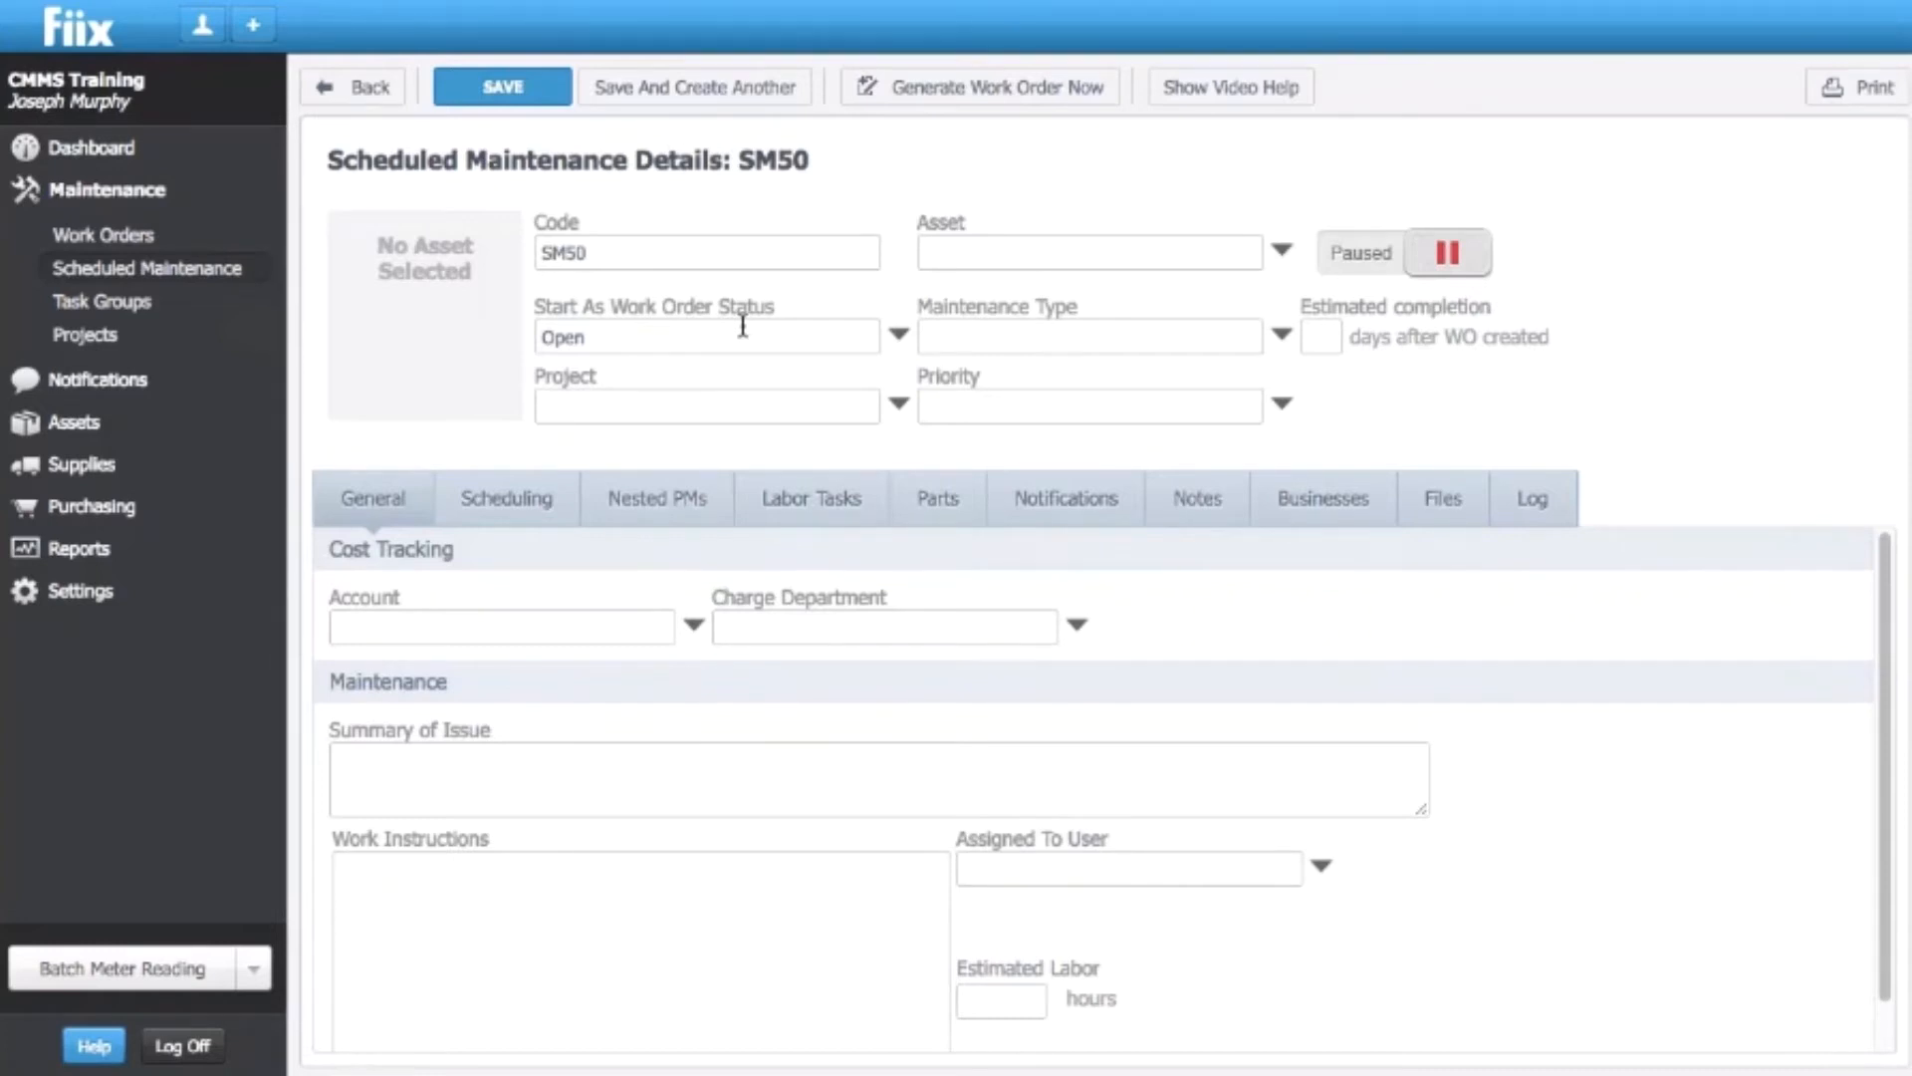
- Assign the Lathe (C189) asset and enter the issue summary "Standard maintenance as per manufacturers recommendations."
{"action": "left_click", "coordinate": [928, 254]}
{"action": "type", "text": "lathe"}
{"action": "key", "text": "Return"}
{"action": "left_click", "coordinate": [905, 265]}
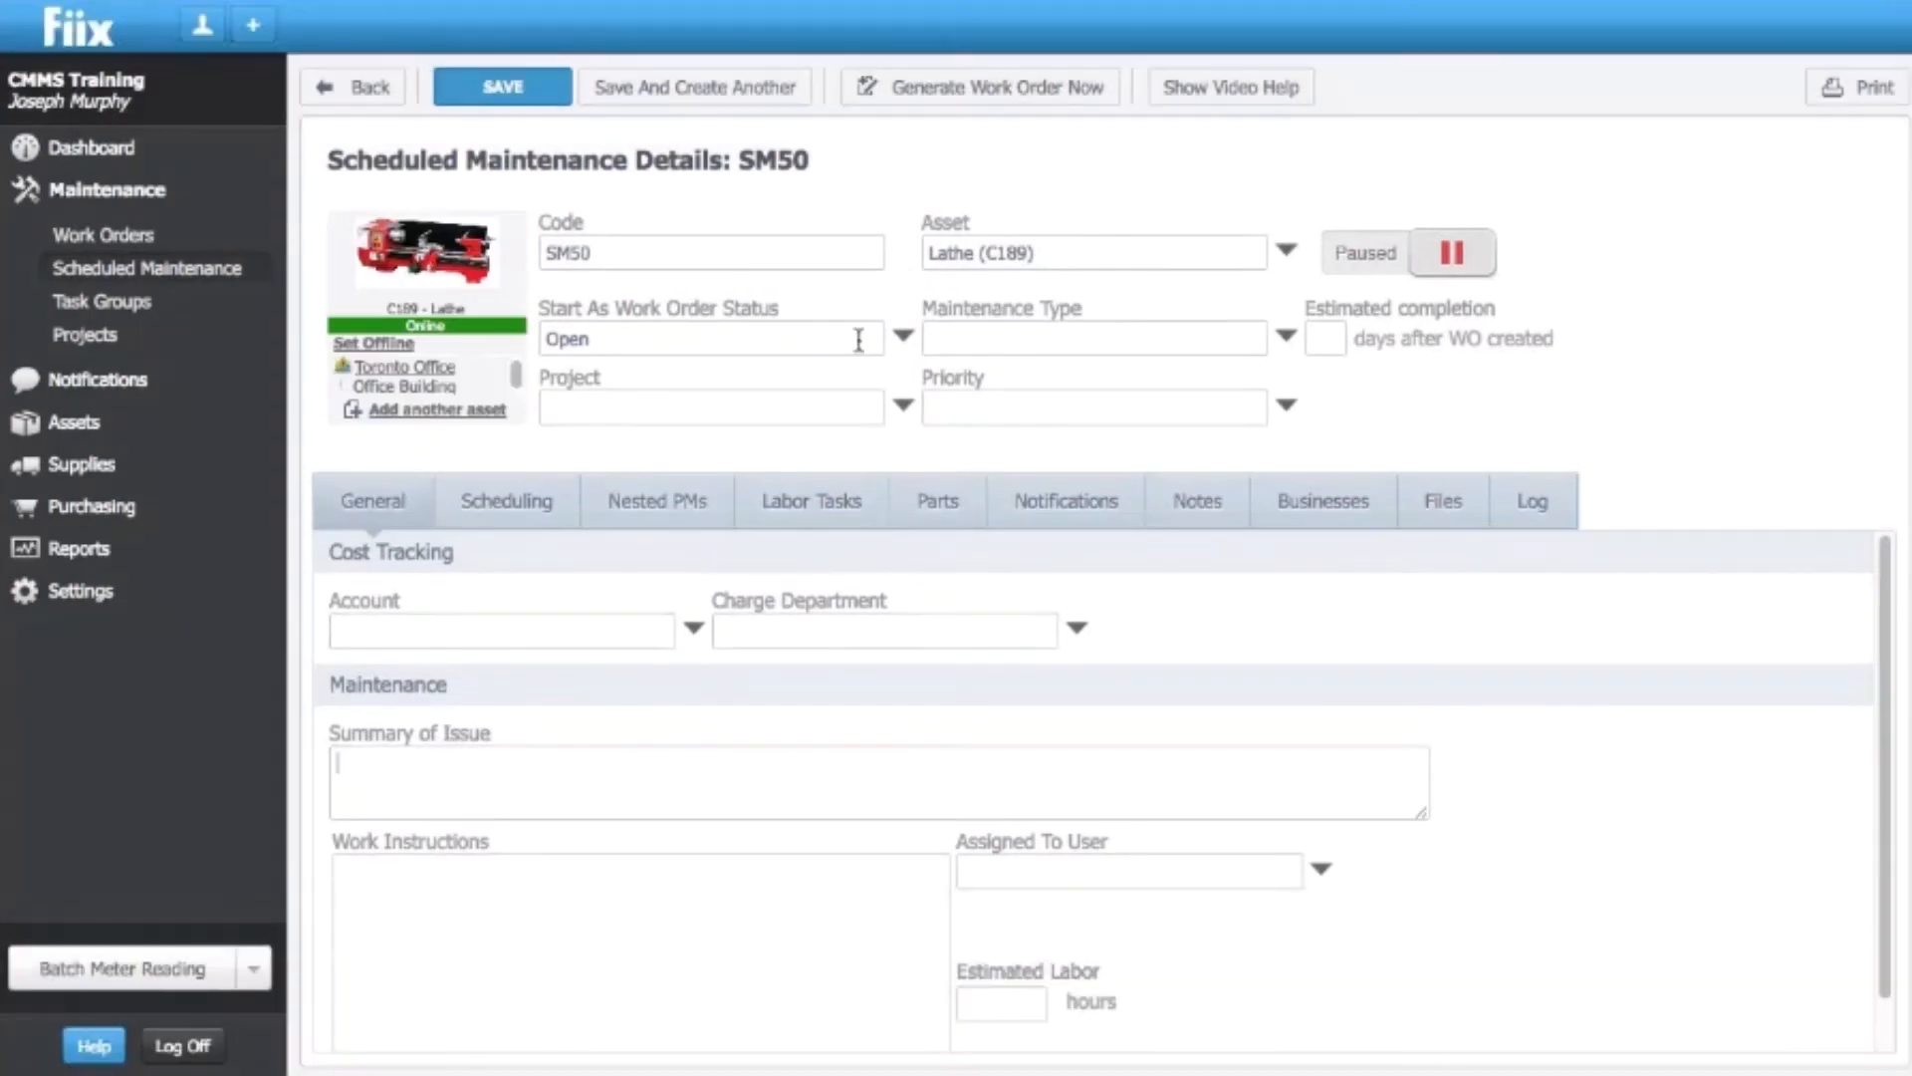
{"action": "left_click", "coordinate": [387, 754]}
{"action": "type", "text": "Standard maintenance as per manufacturers recommendations."}
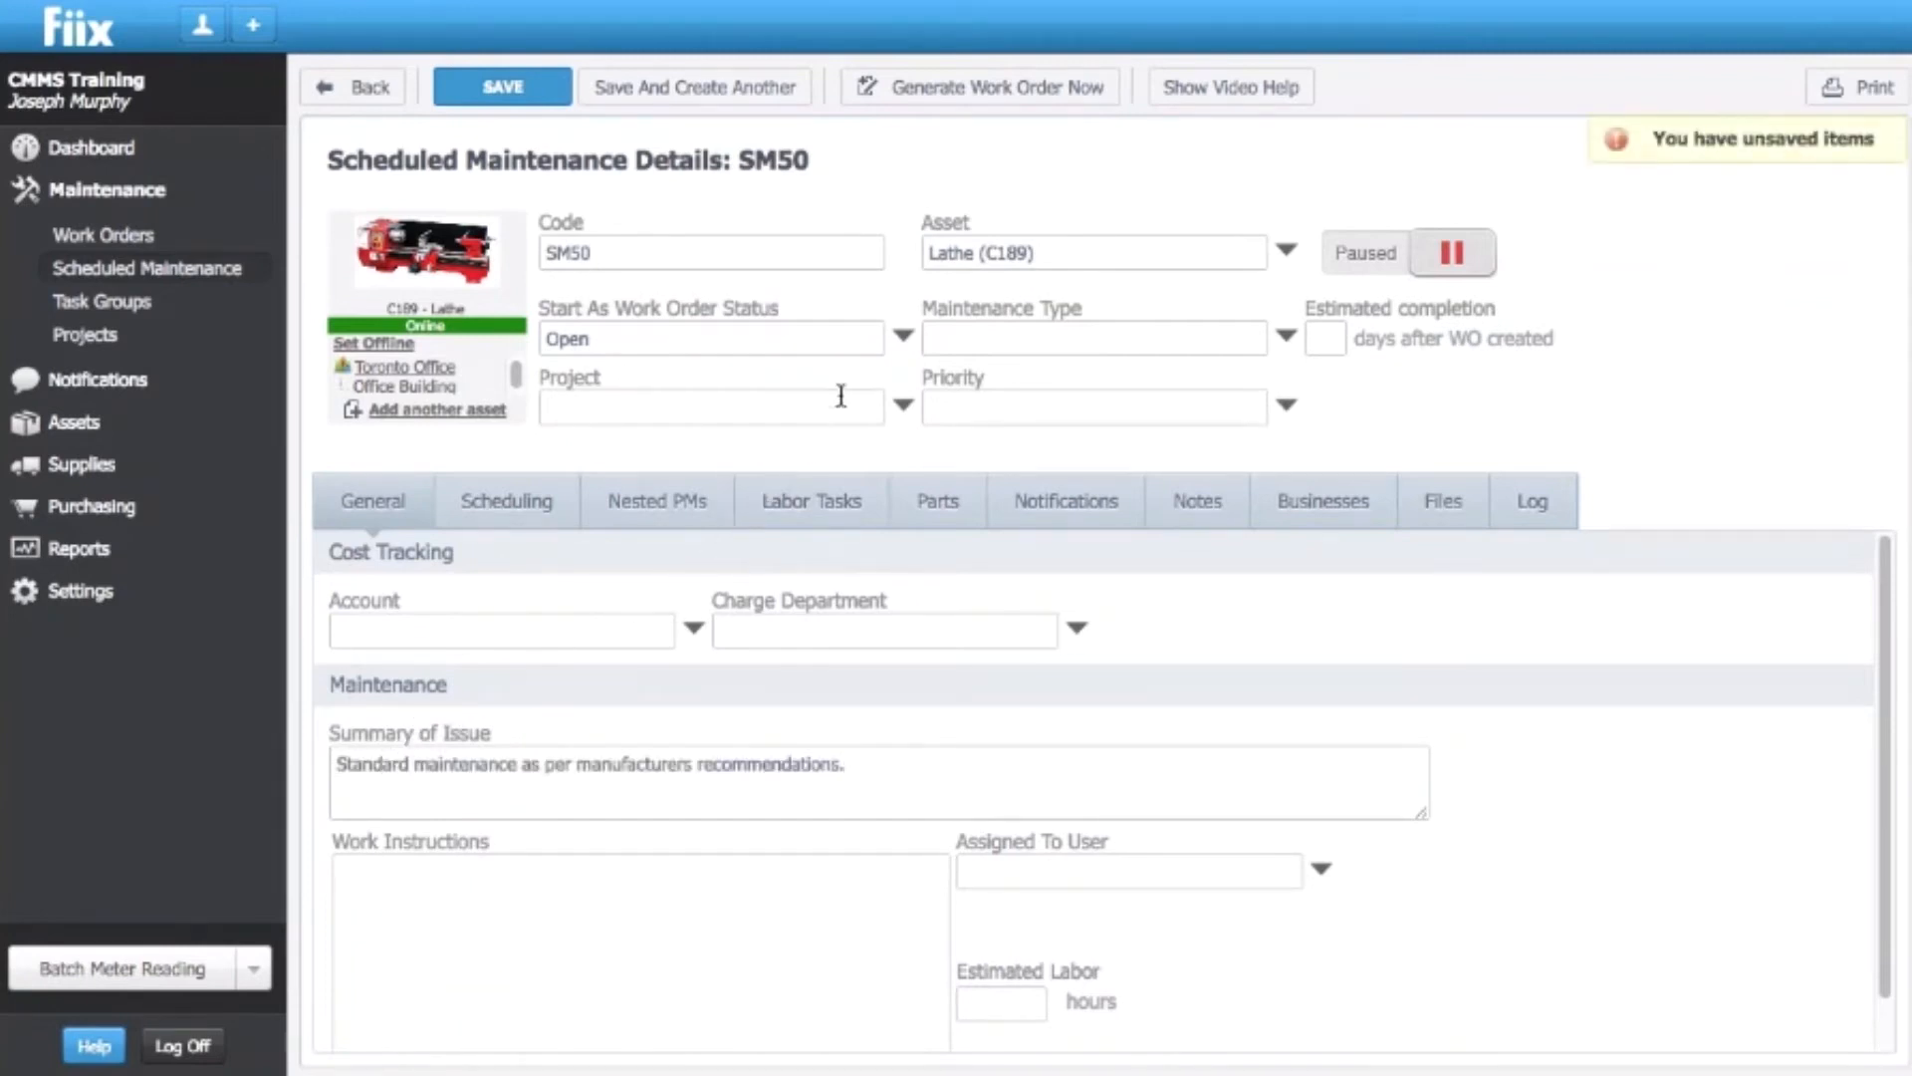
- Set the starting work order status to Assigned, the maintenance type to Preventive and the priority to High
{"action": "left_click", "coordinate": [902, 341]}
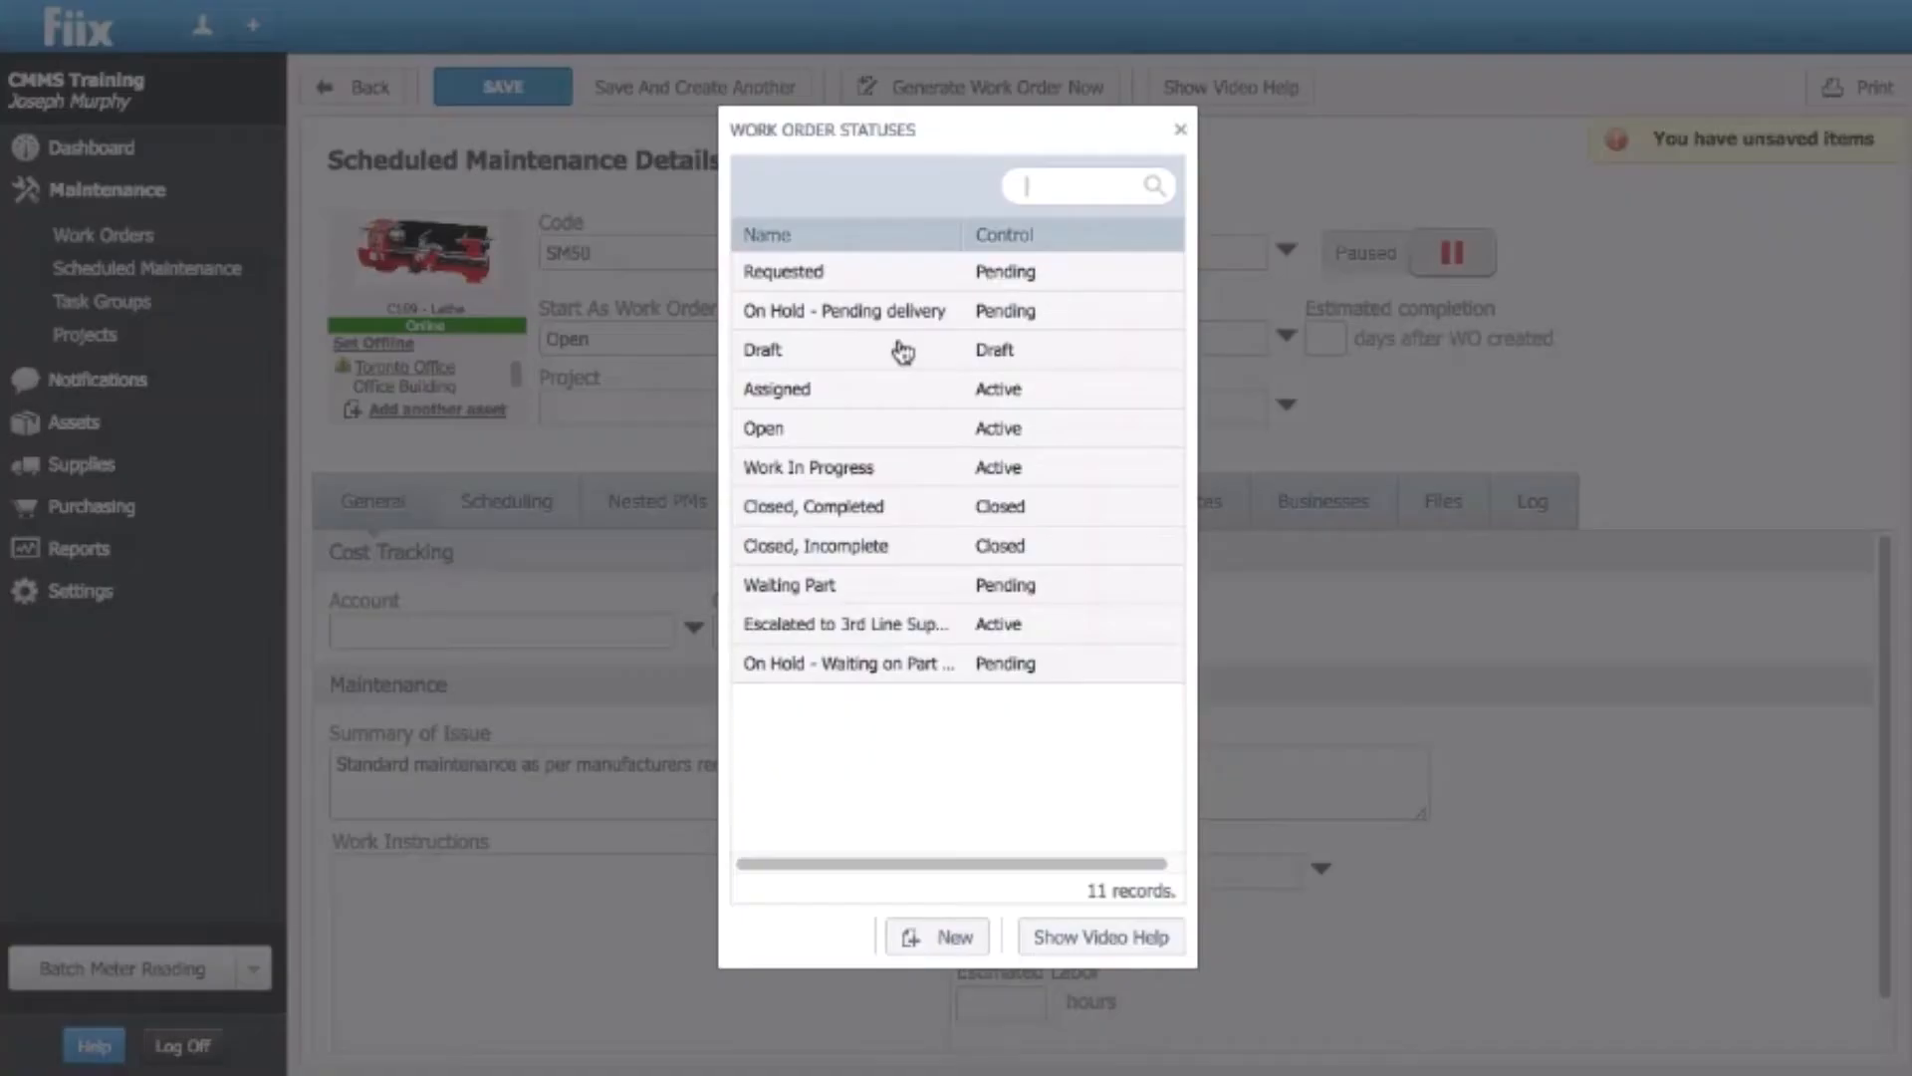
{"action": "left_click", "coordinate": [862, 395]}
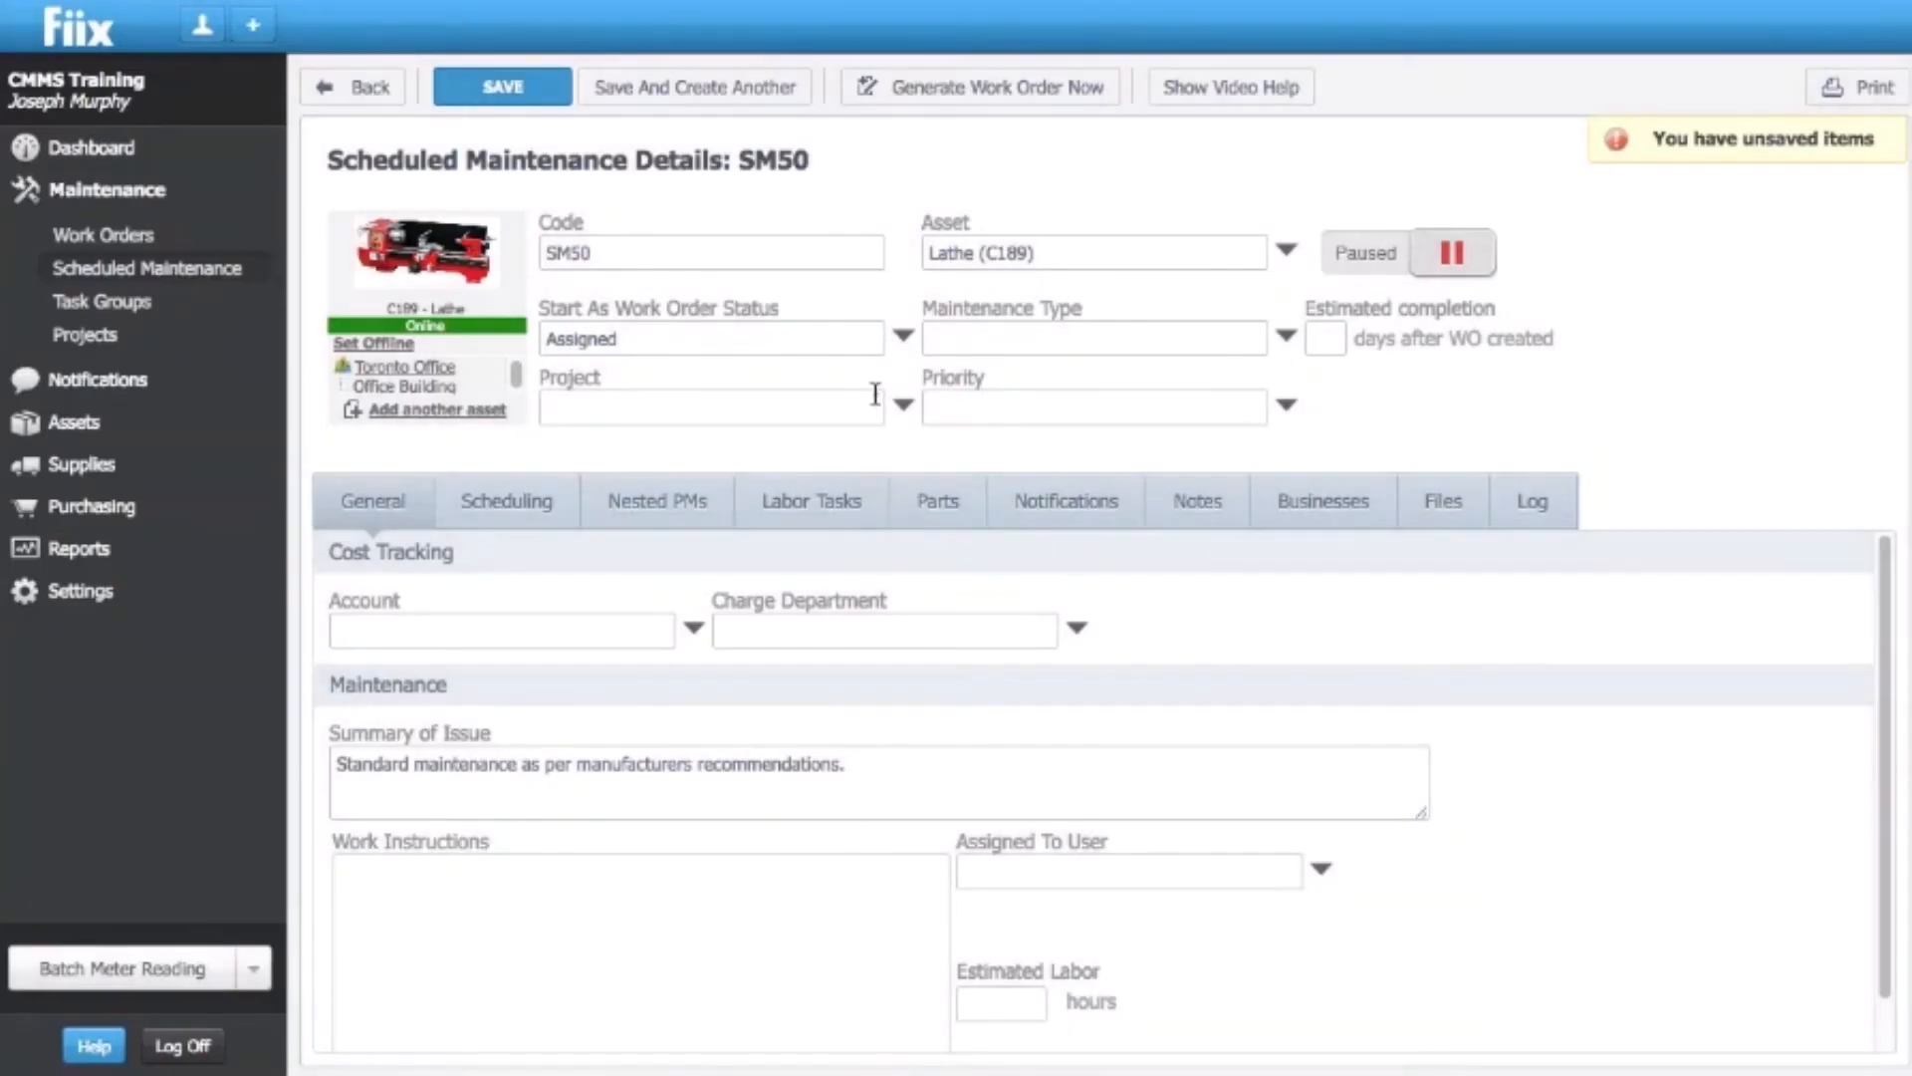
{"action": "left_click", "coordinate": [1286, 339]}
{"action": "left_click", "coordinate": [972, 277]}
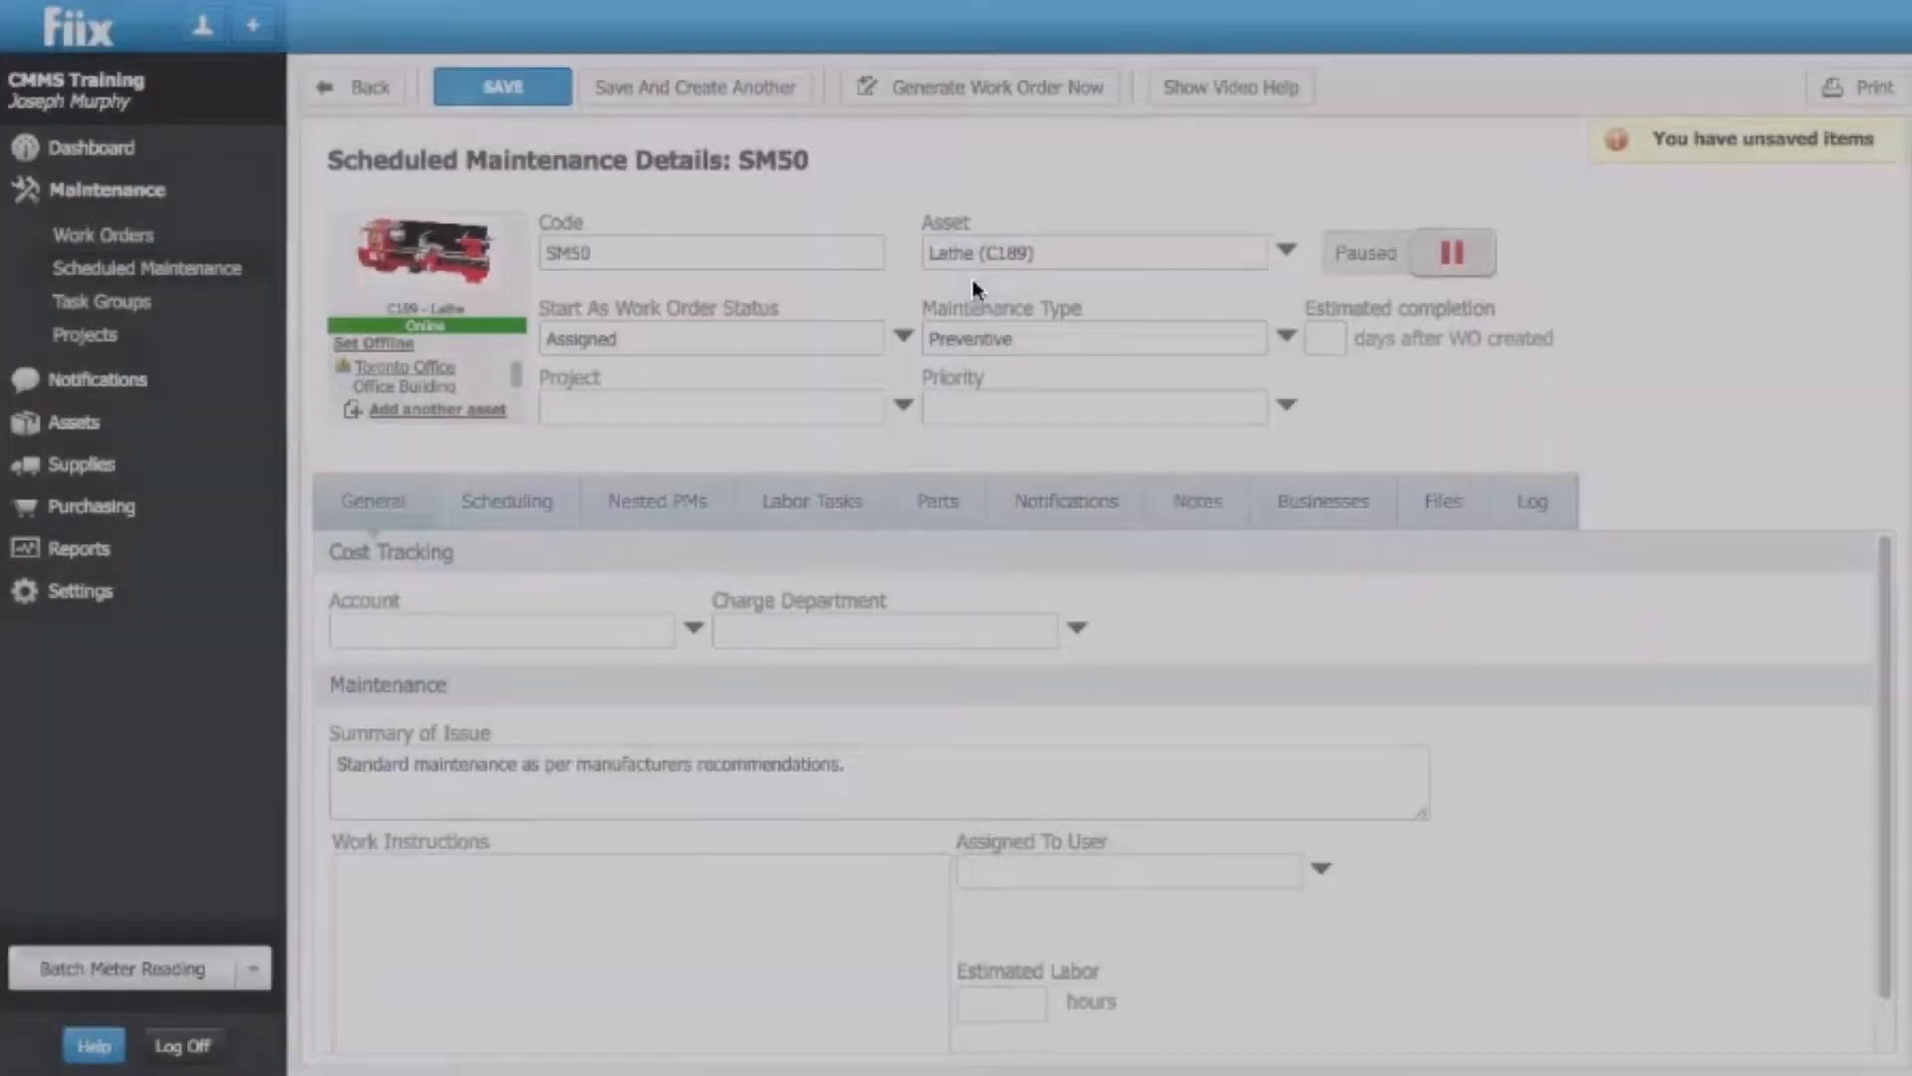
{"action": "left_click", "coordinate": [1286, 406]}
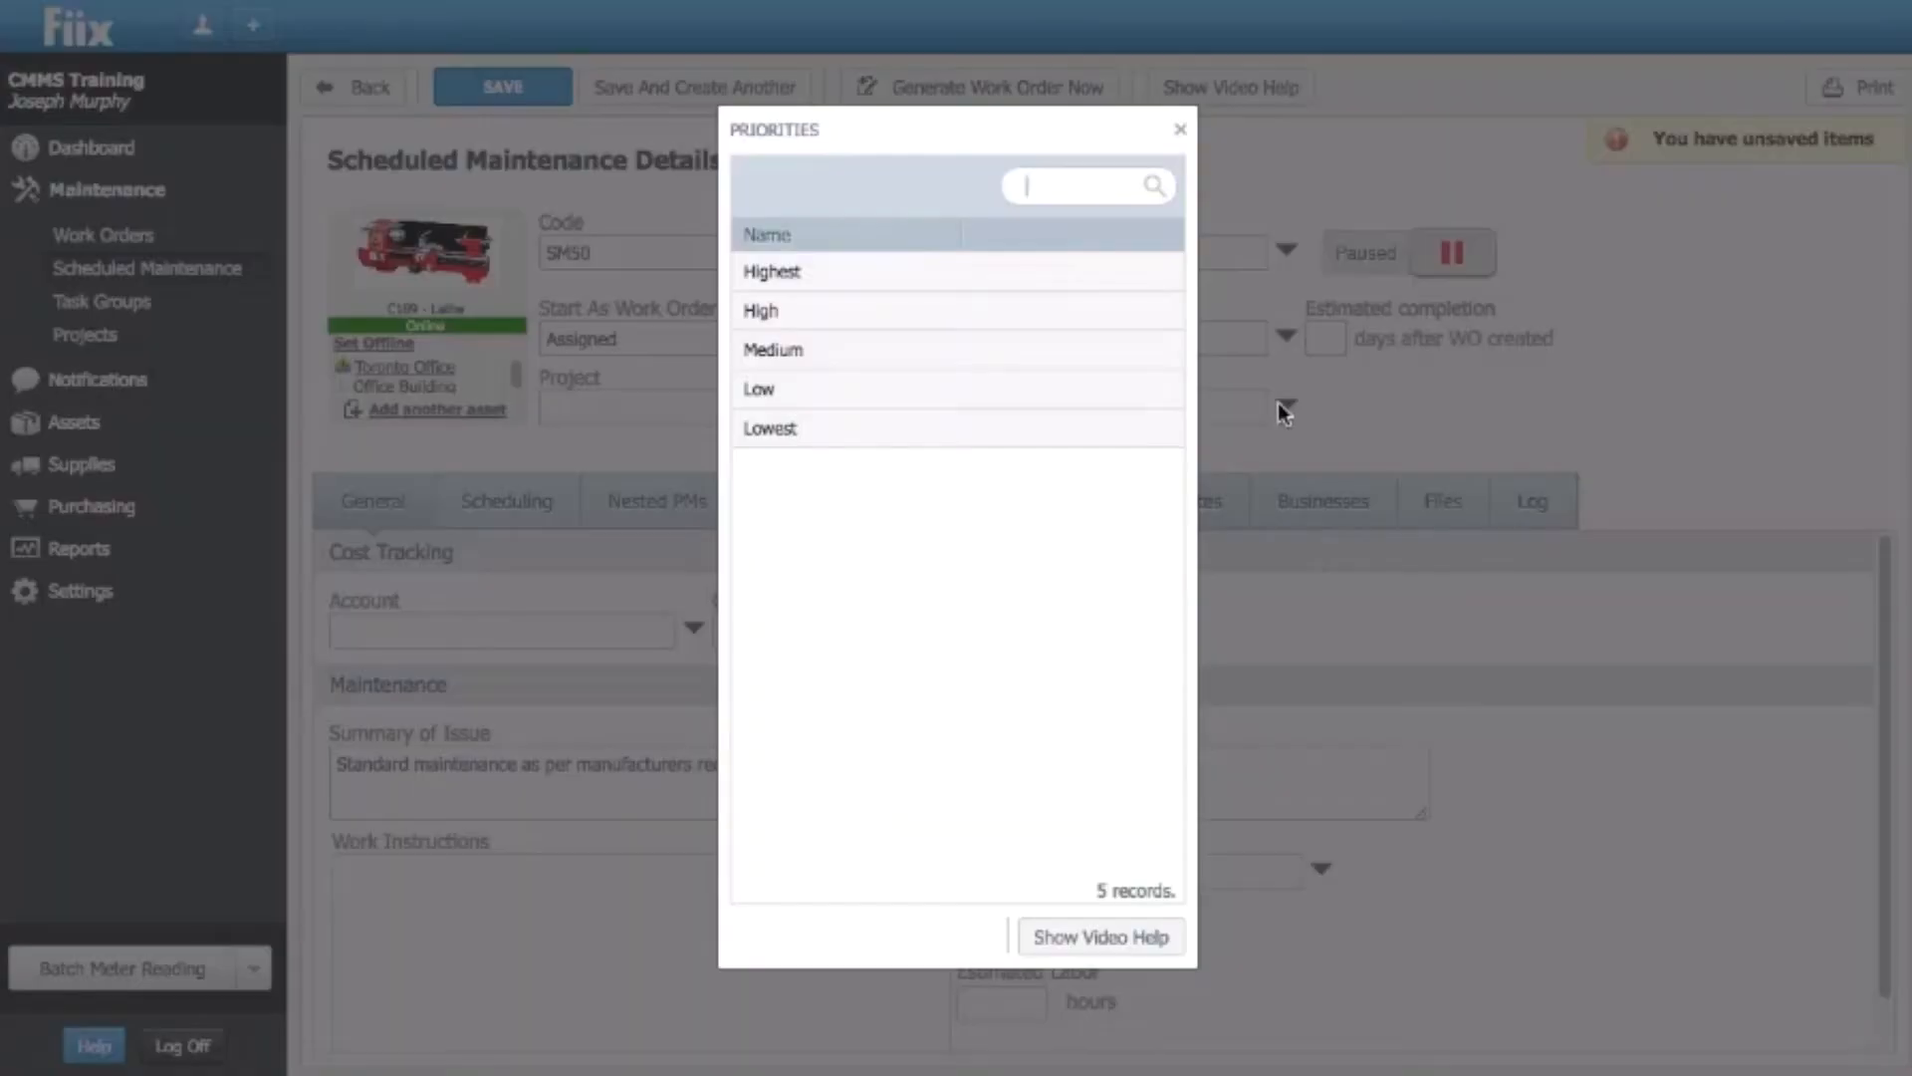
{"action": "left_click", "coordinate": [926, 313]}
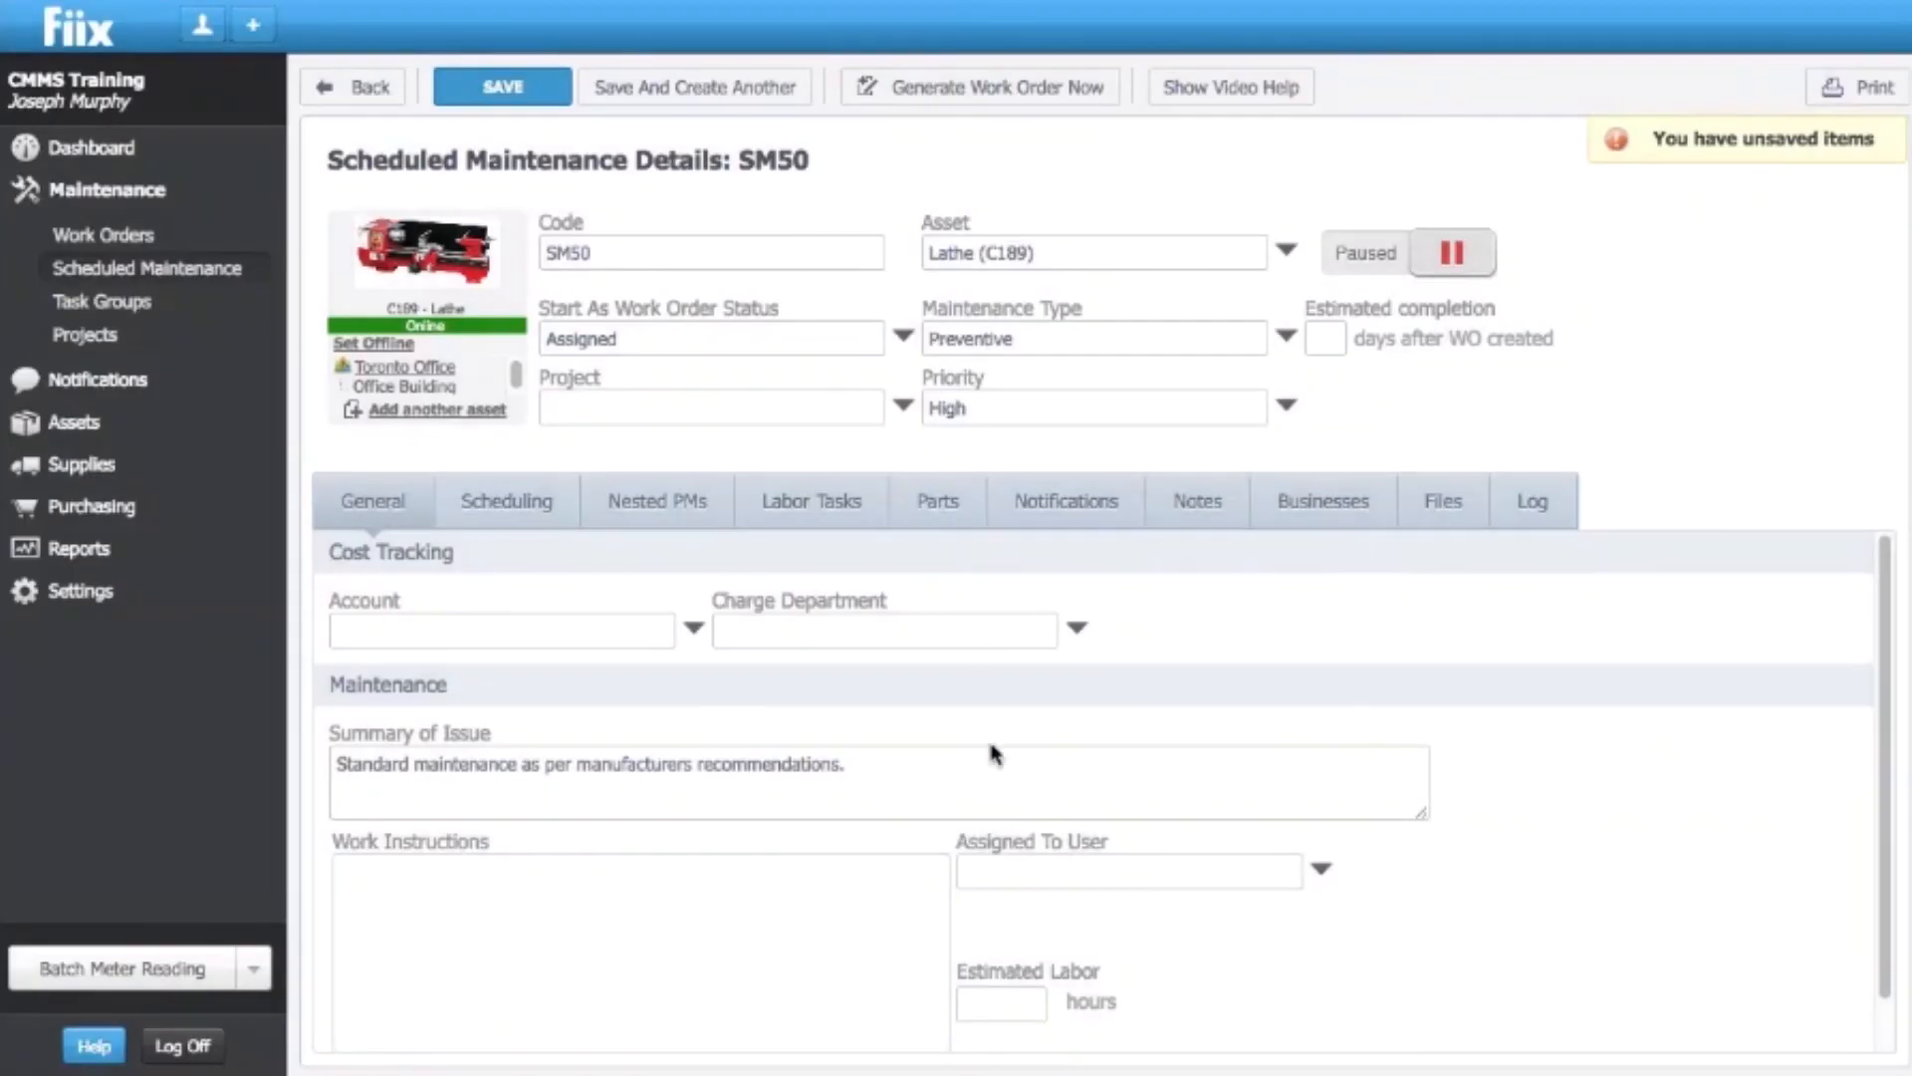
- Set the estimated labor to 2 hours and the estimated completion to 2 days, and save the record
{"action": "left_click", "coordinate": [997, 1009]}
{"action": "type", "text": "2"}
{"action": "left_click", "coordinate": [1316, 337]}
{"action": "type", "text": "2"}
{"action": "left_click", "coordinate": [523, 95]}
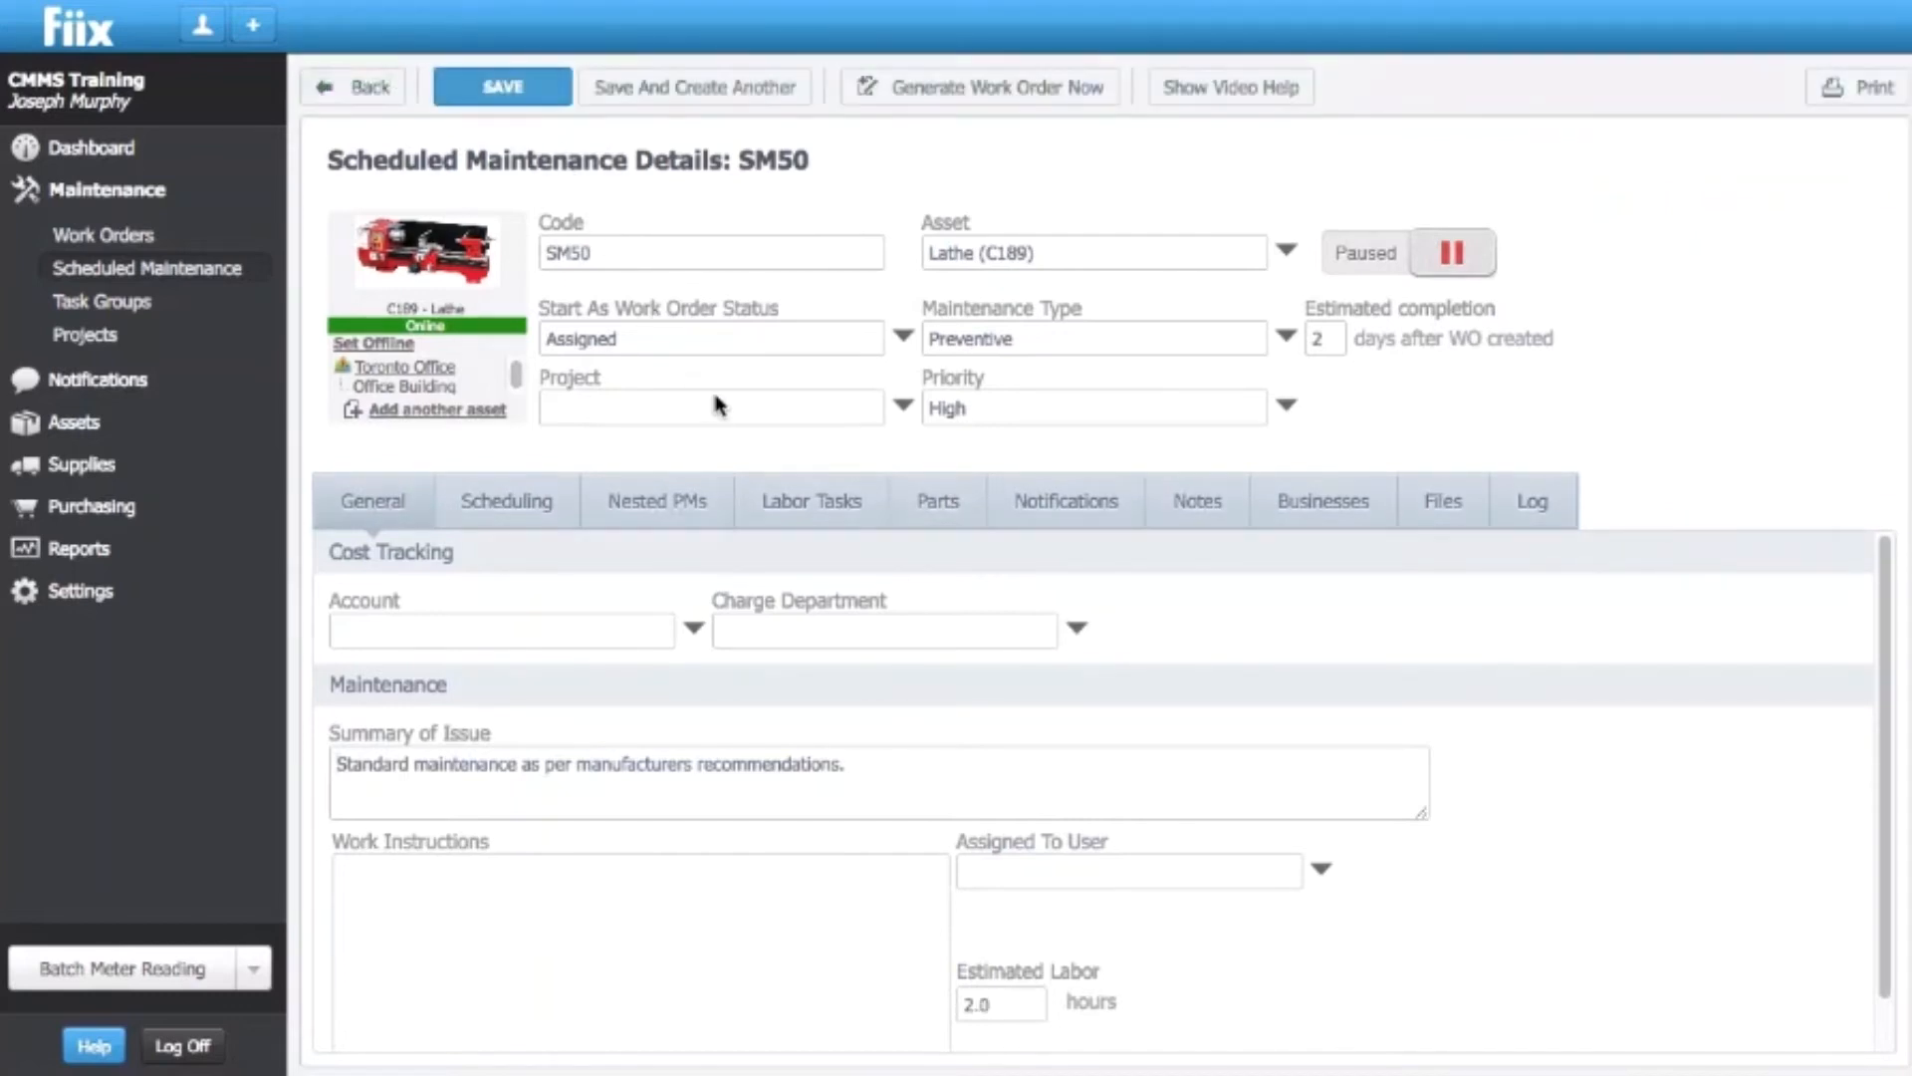
- Add the Standard Lathe Service task group to the labor tasks, with all its tasks assigned to the technician user
{"action": "left_click", "coordinate": [782, 511]}
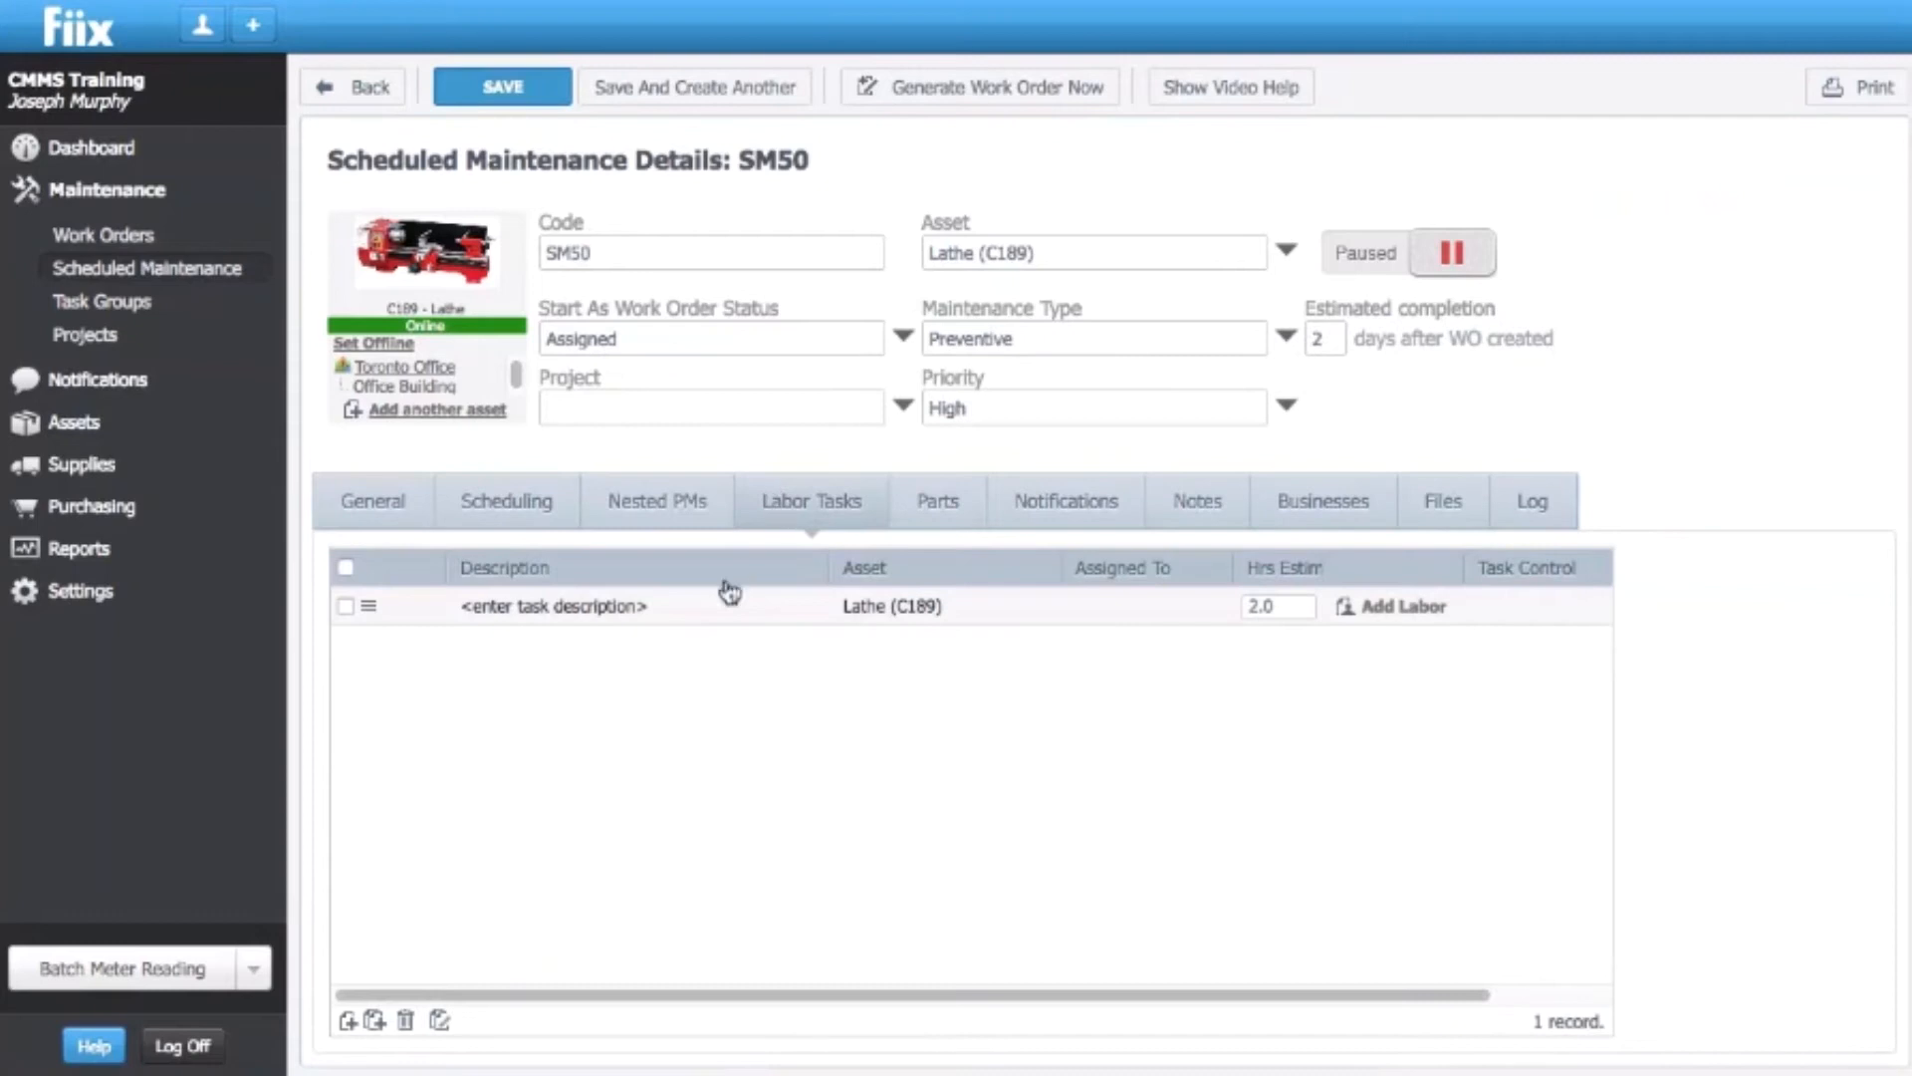
{"action": "left_click", "coordinate": [378, 1020]}
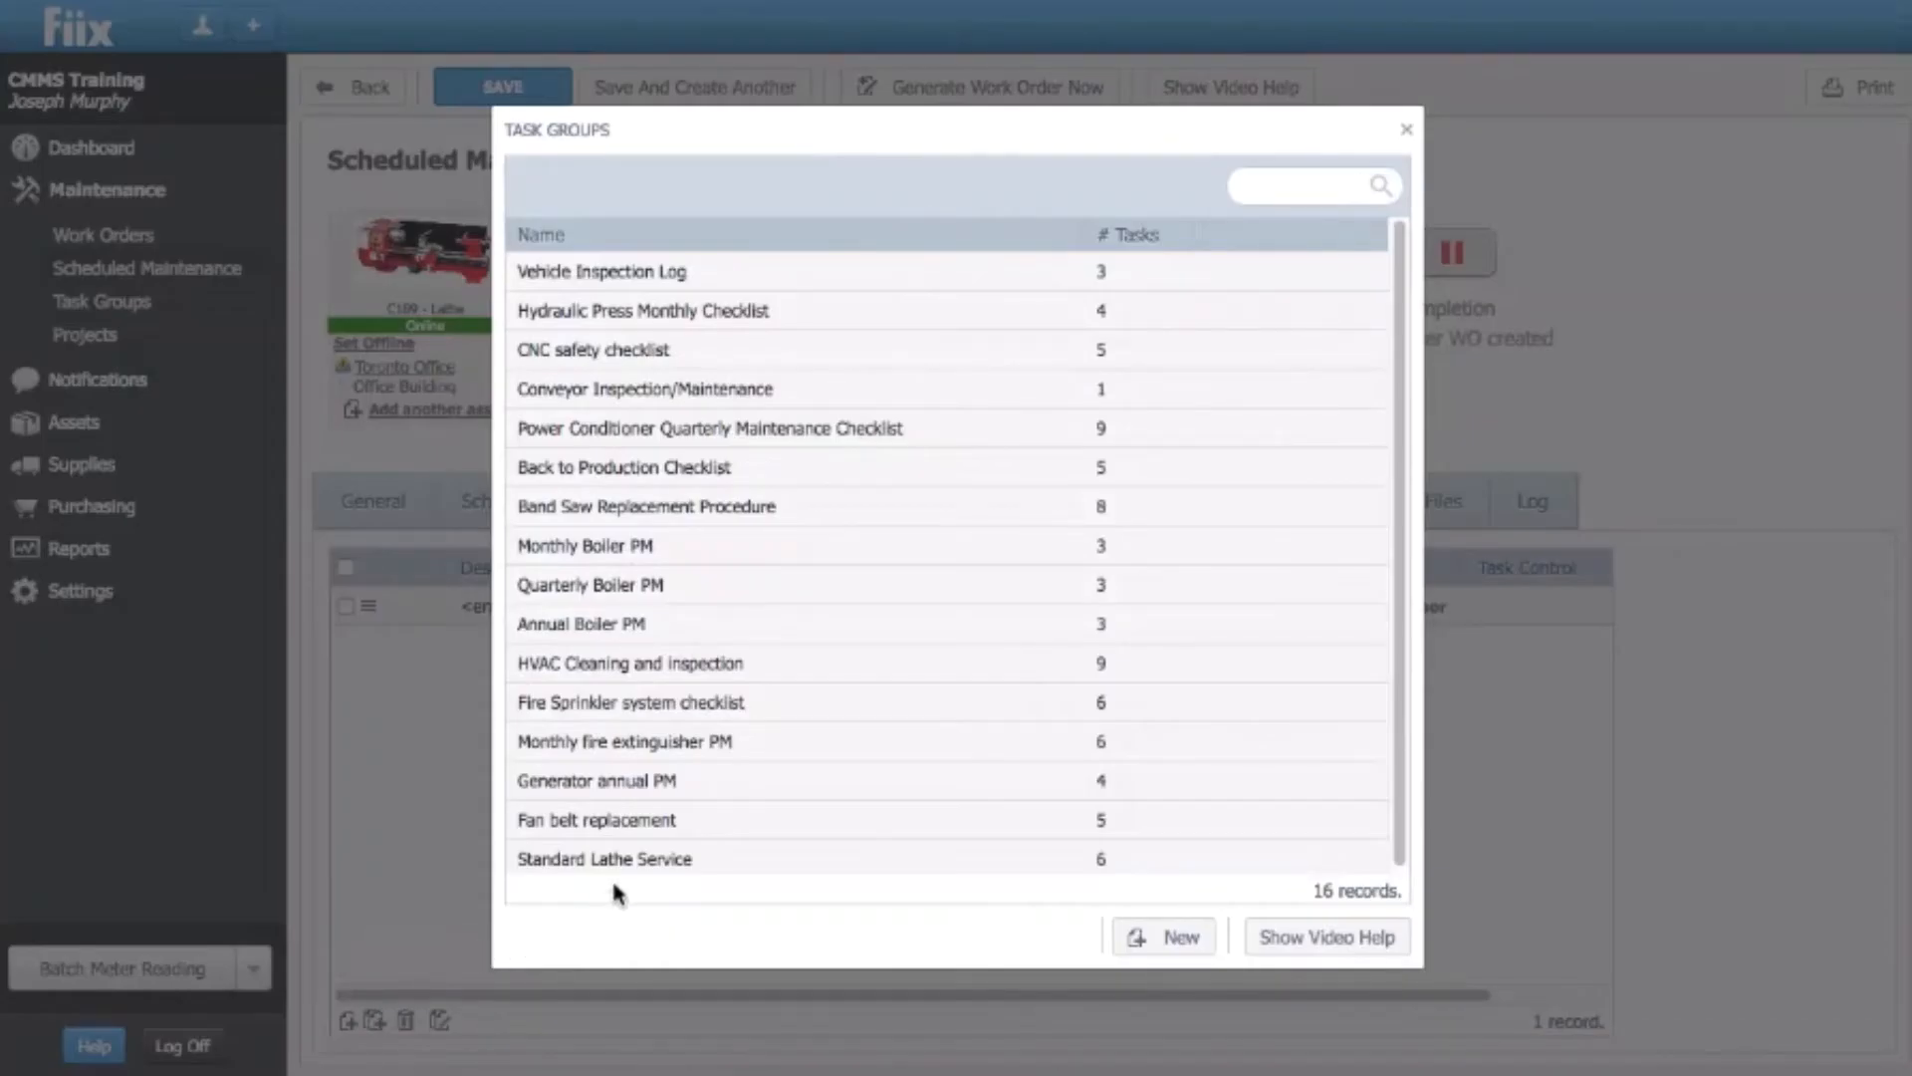
{"action": "left_click", "coordinate": [652, 863]}
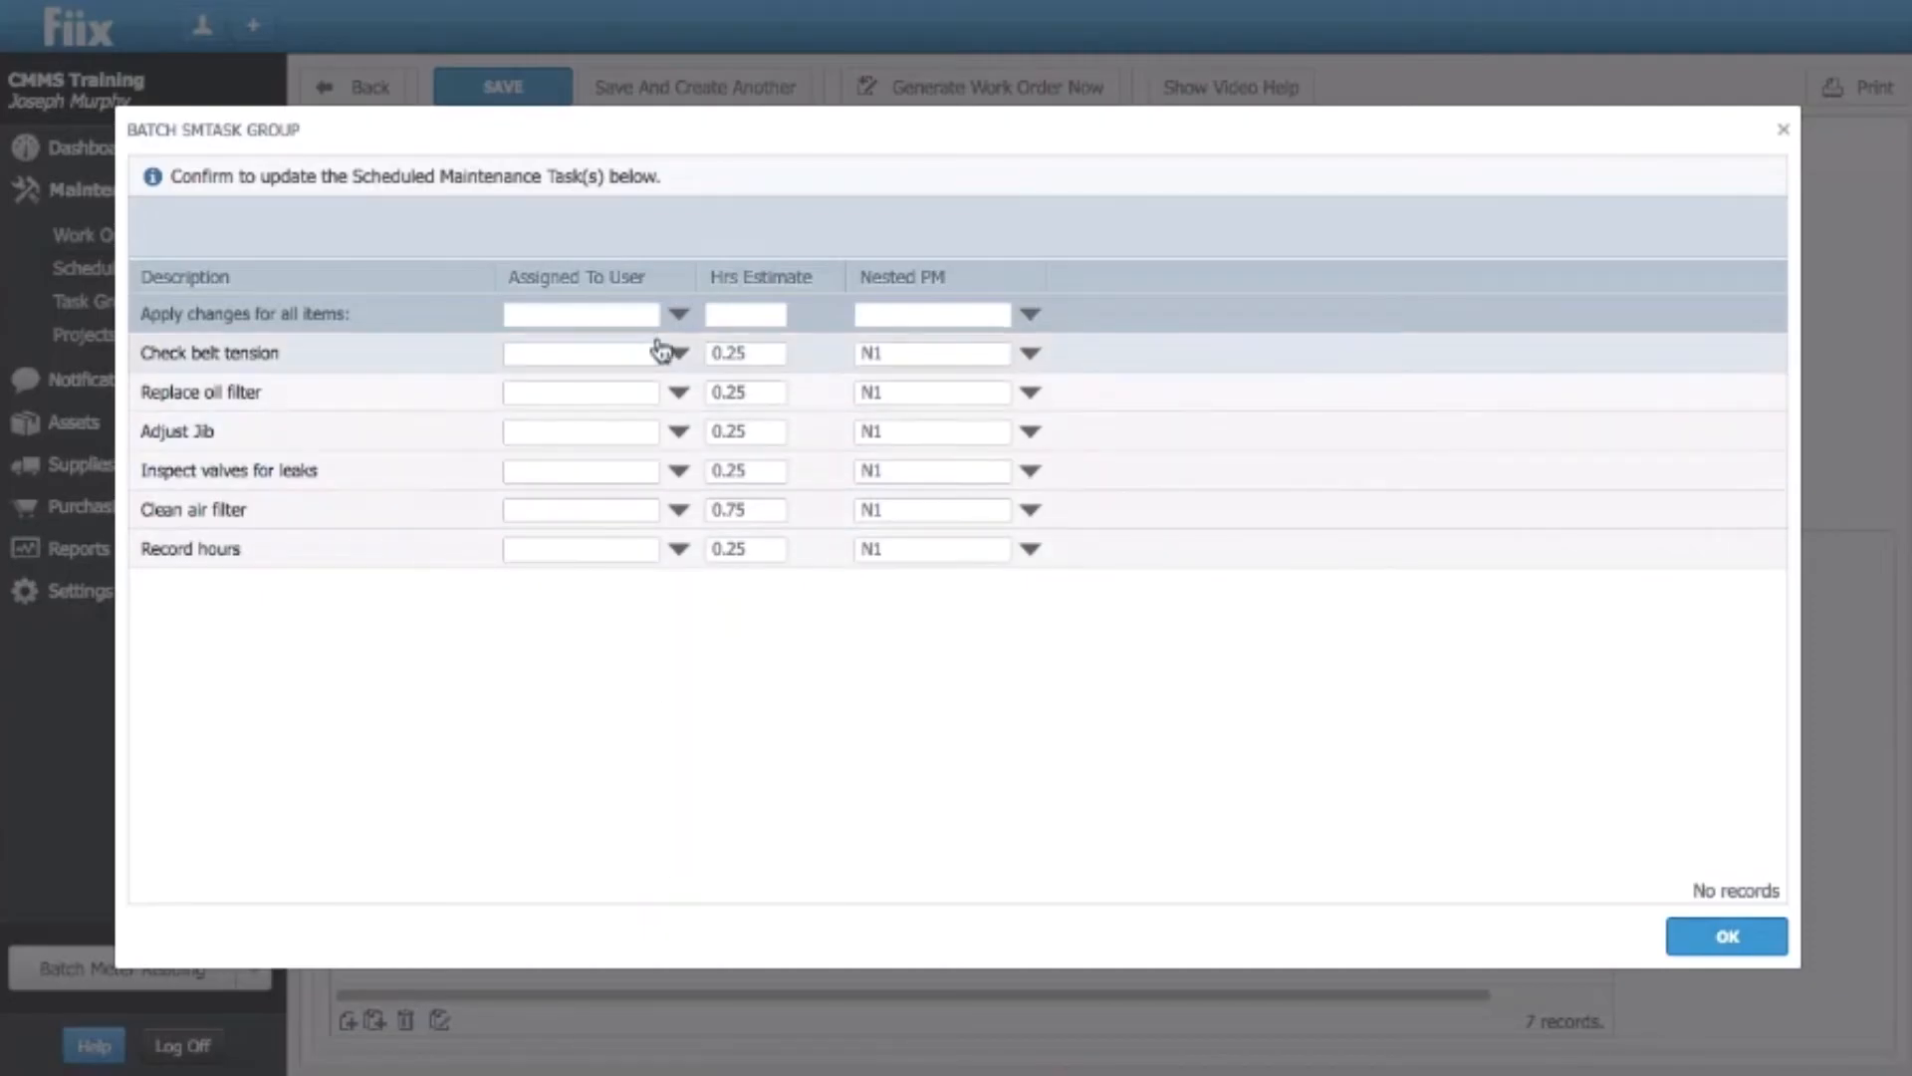
{"action": "left_click", "coordinate": [679, 316]}
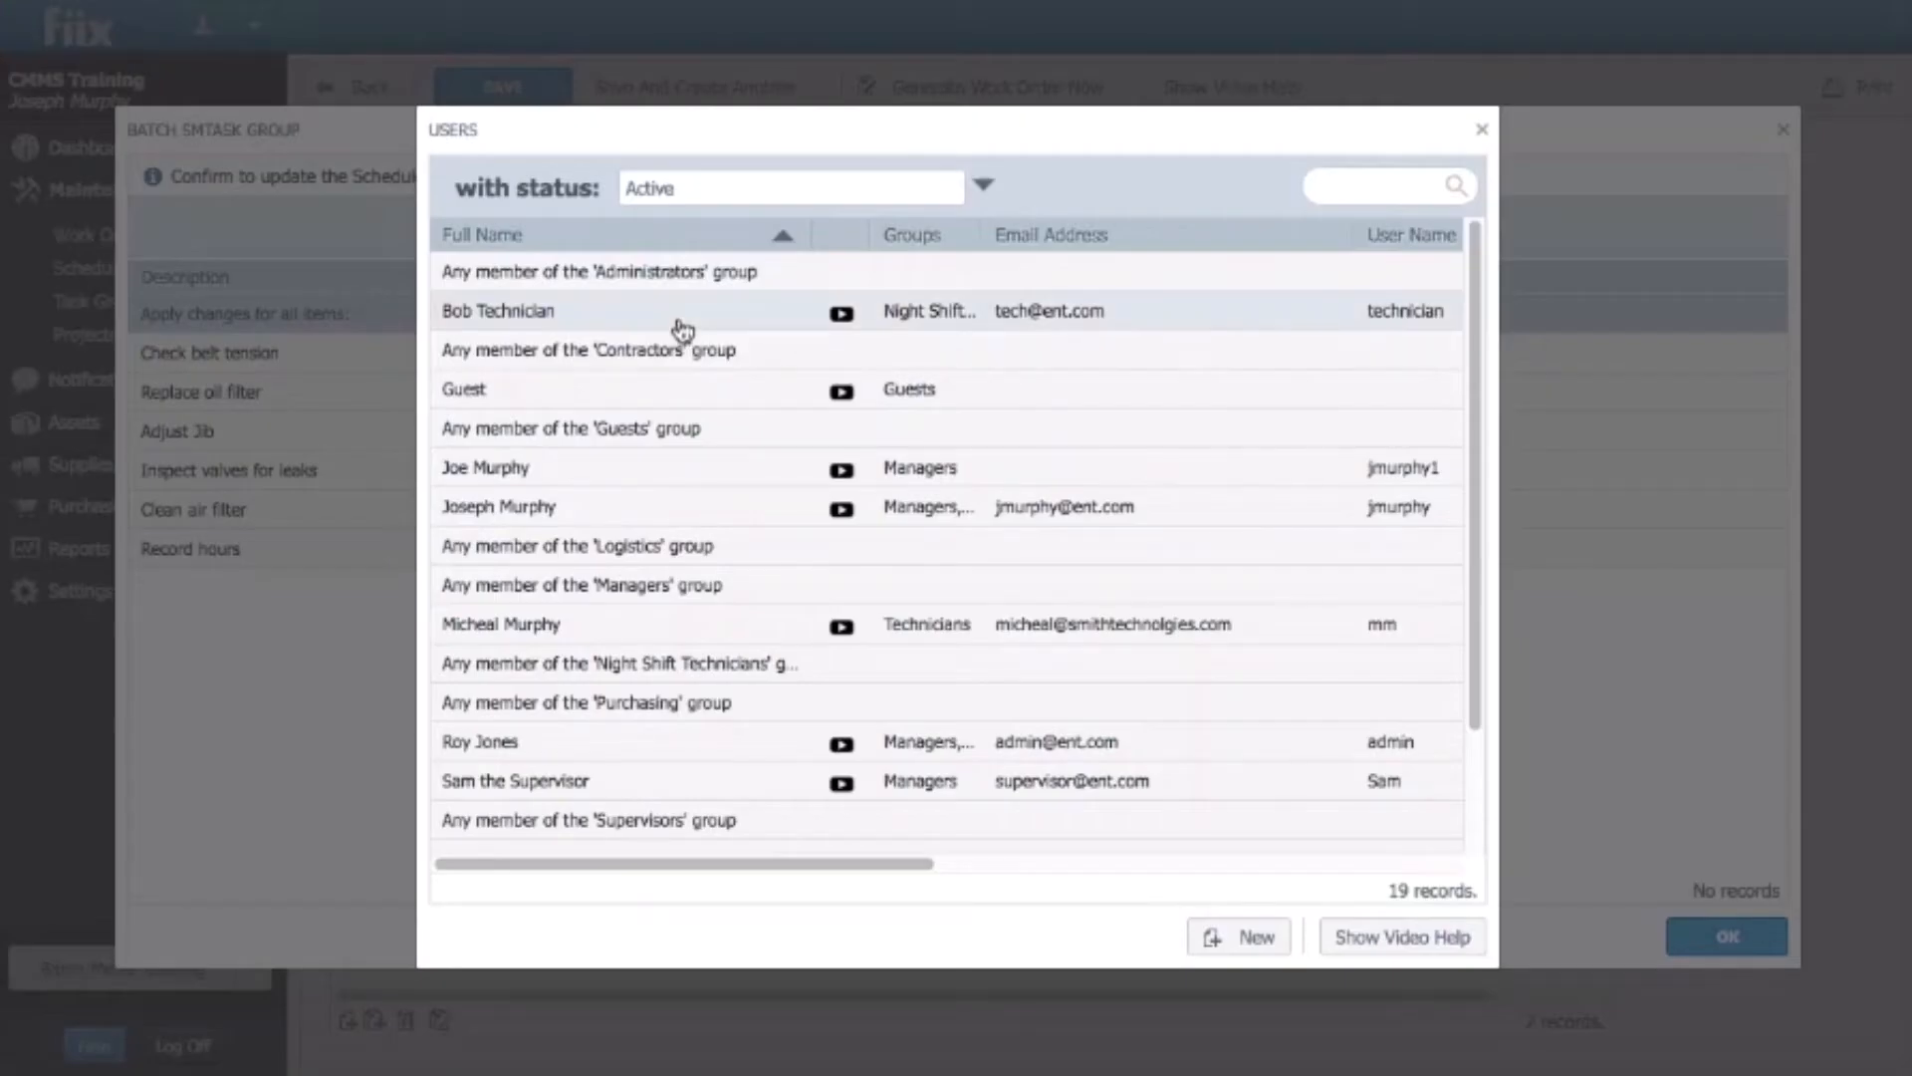
{"action": "left_click", "coordinate": [680, 319]}
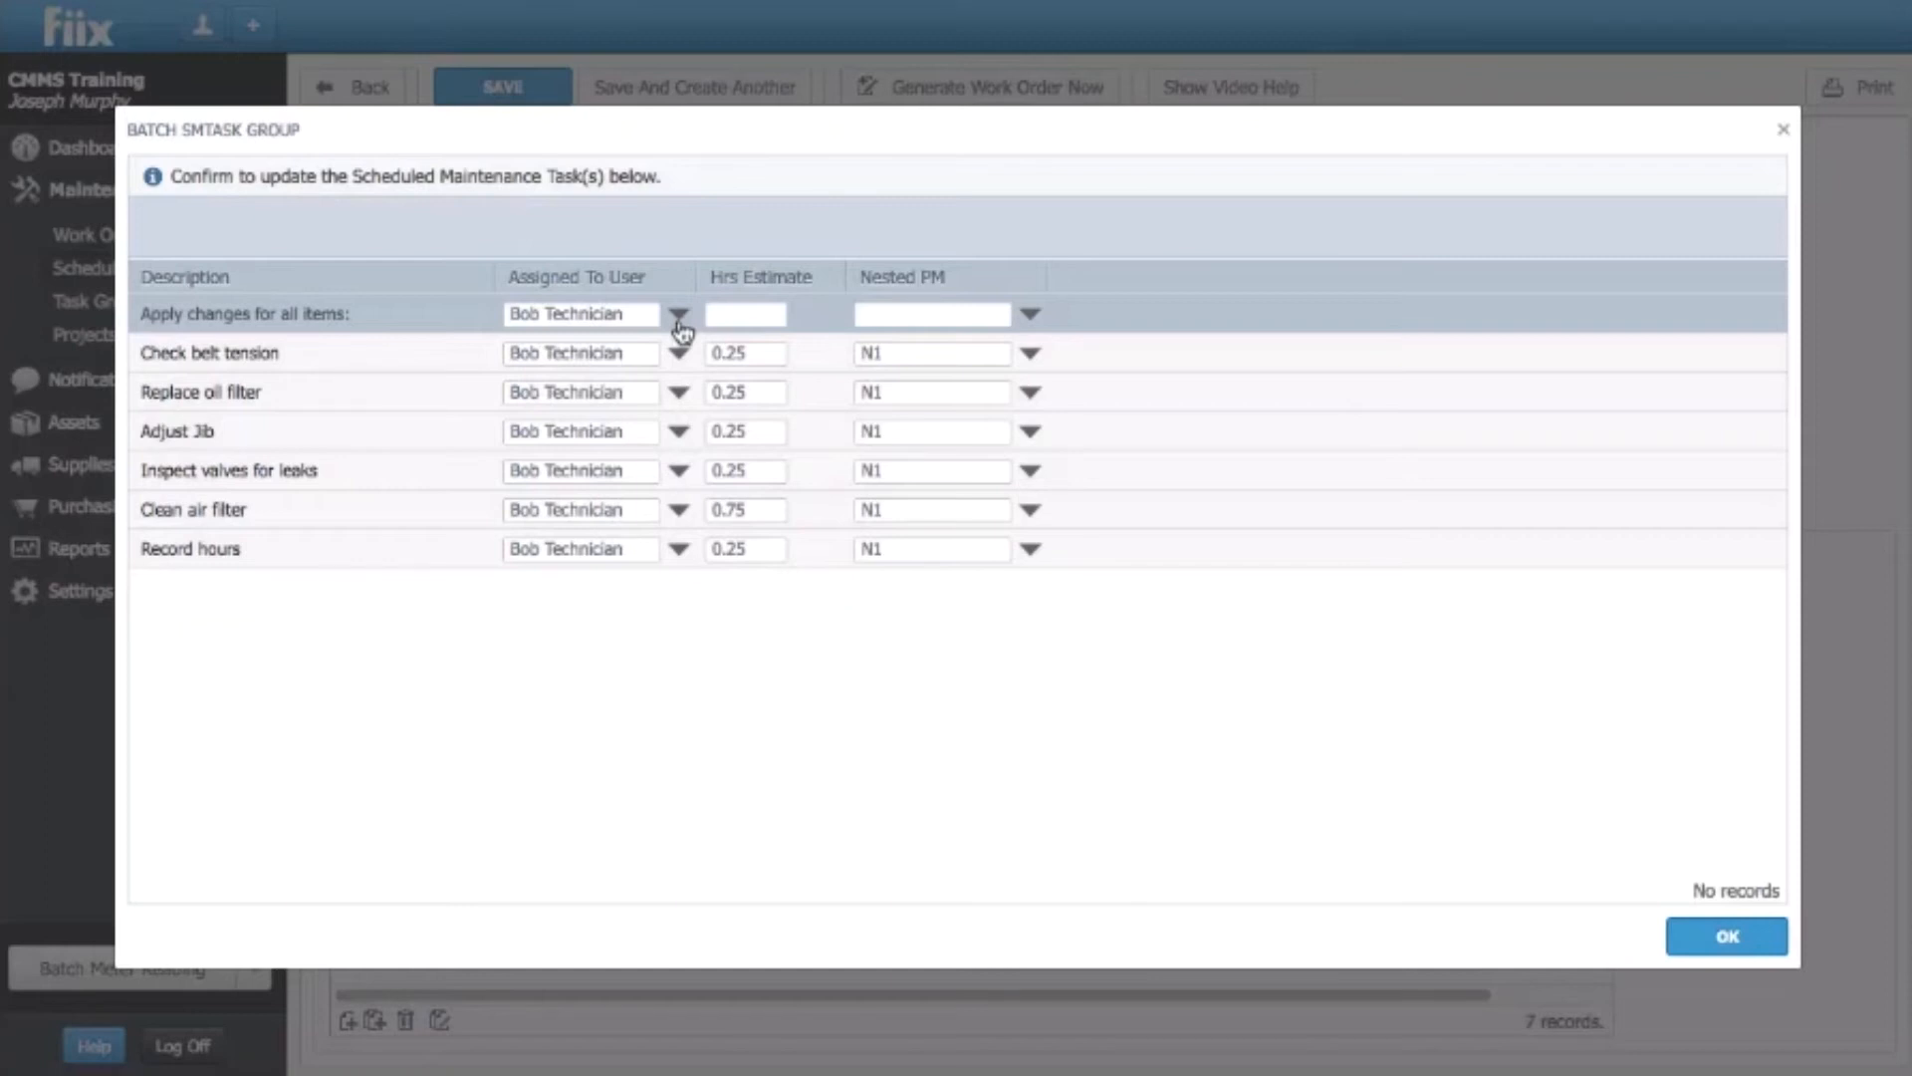
{"action": "left_click", "coordinate": [1696, 927]}
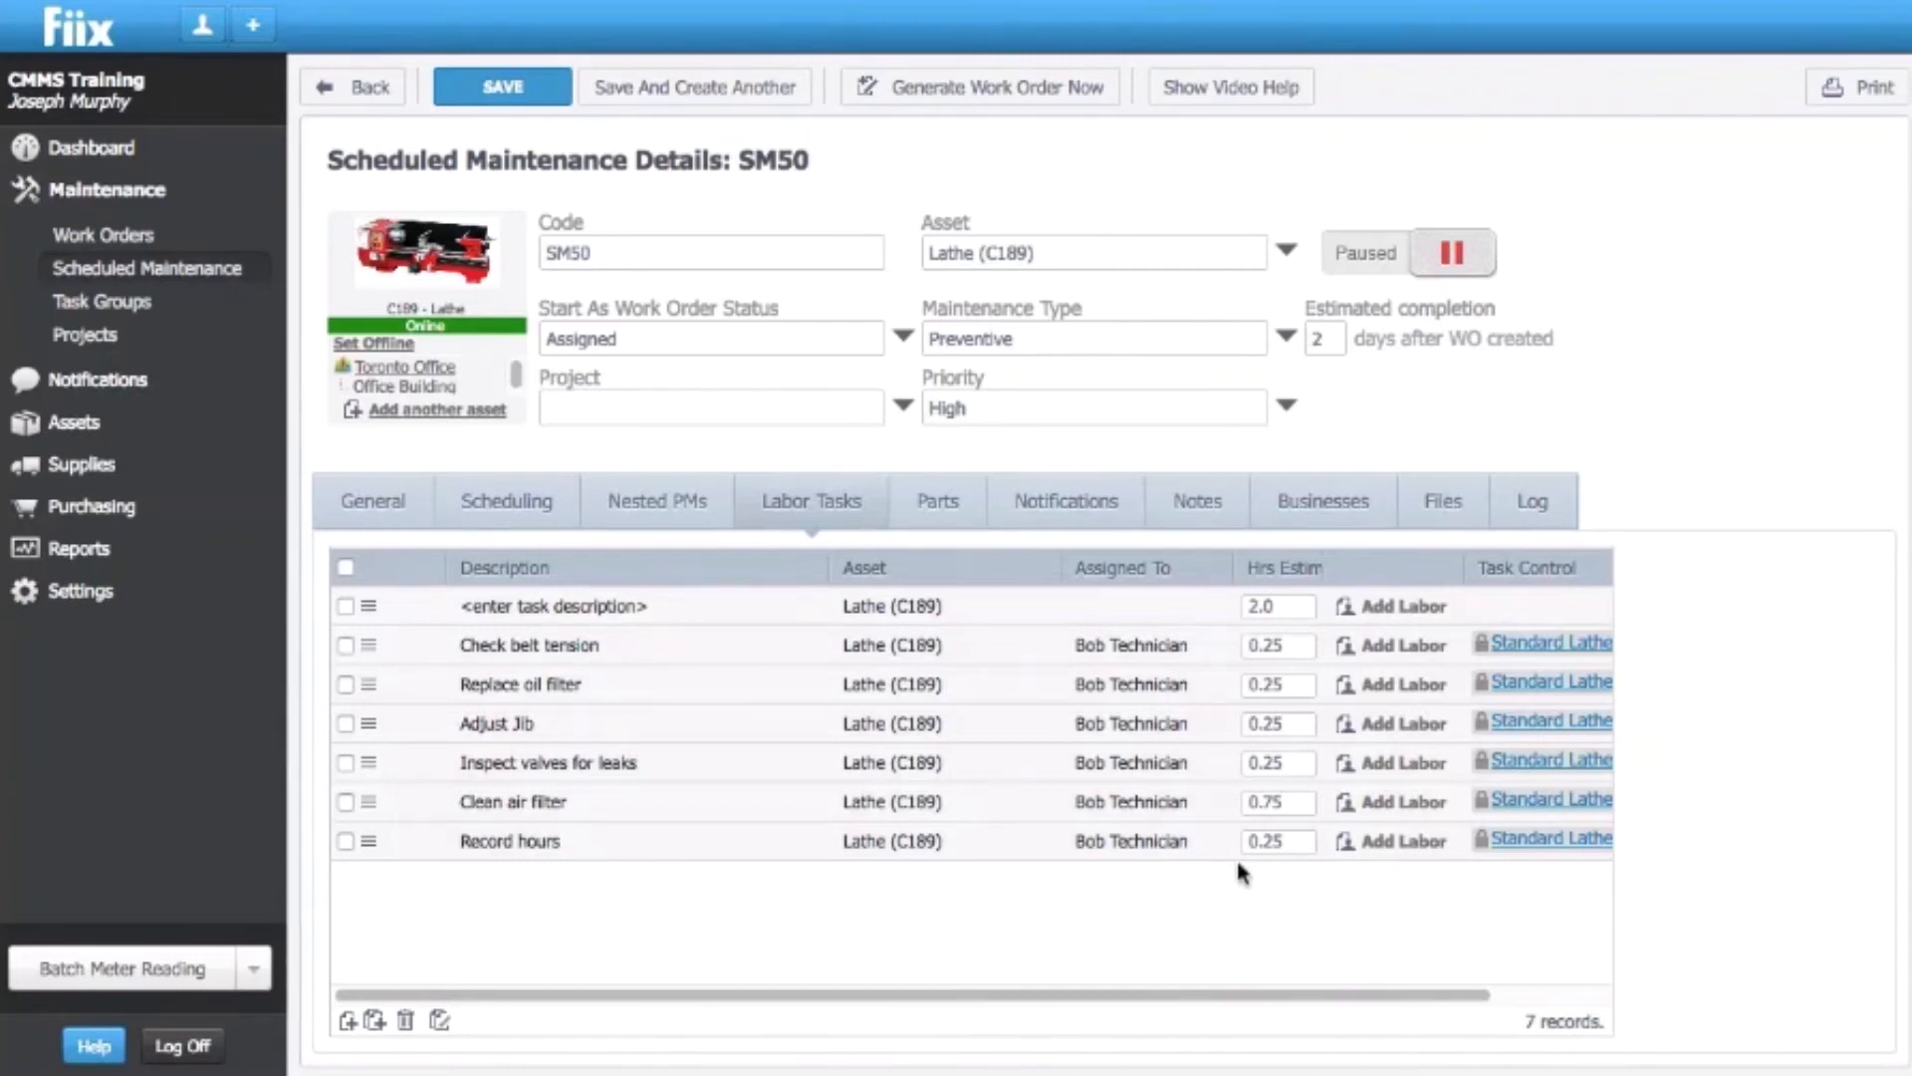
- Add a monthly time schedule trigger that generates a work order on day 1 of every 3 months
{"action": "left_click", "coordinate": [504, 500]}
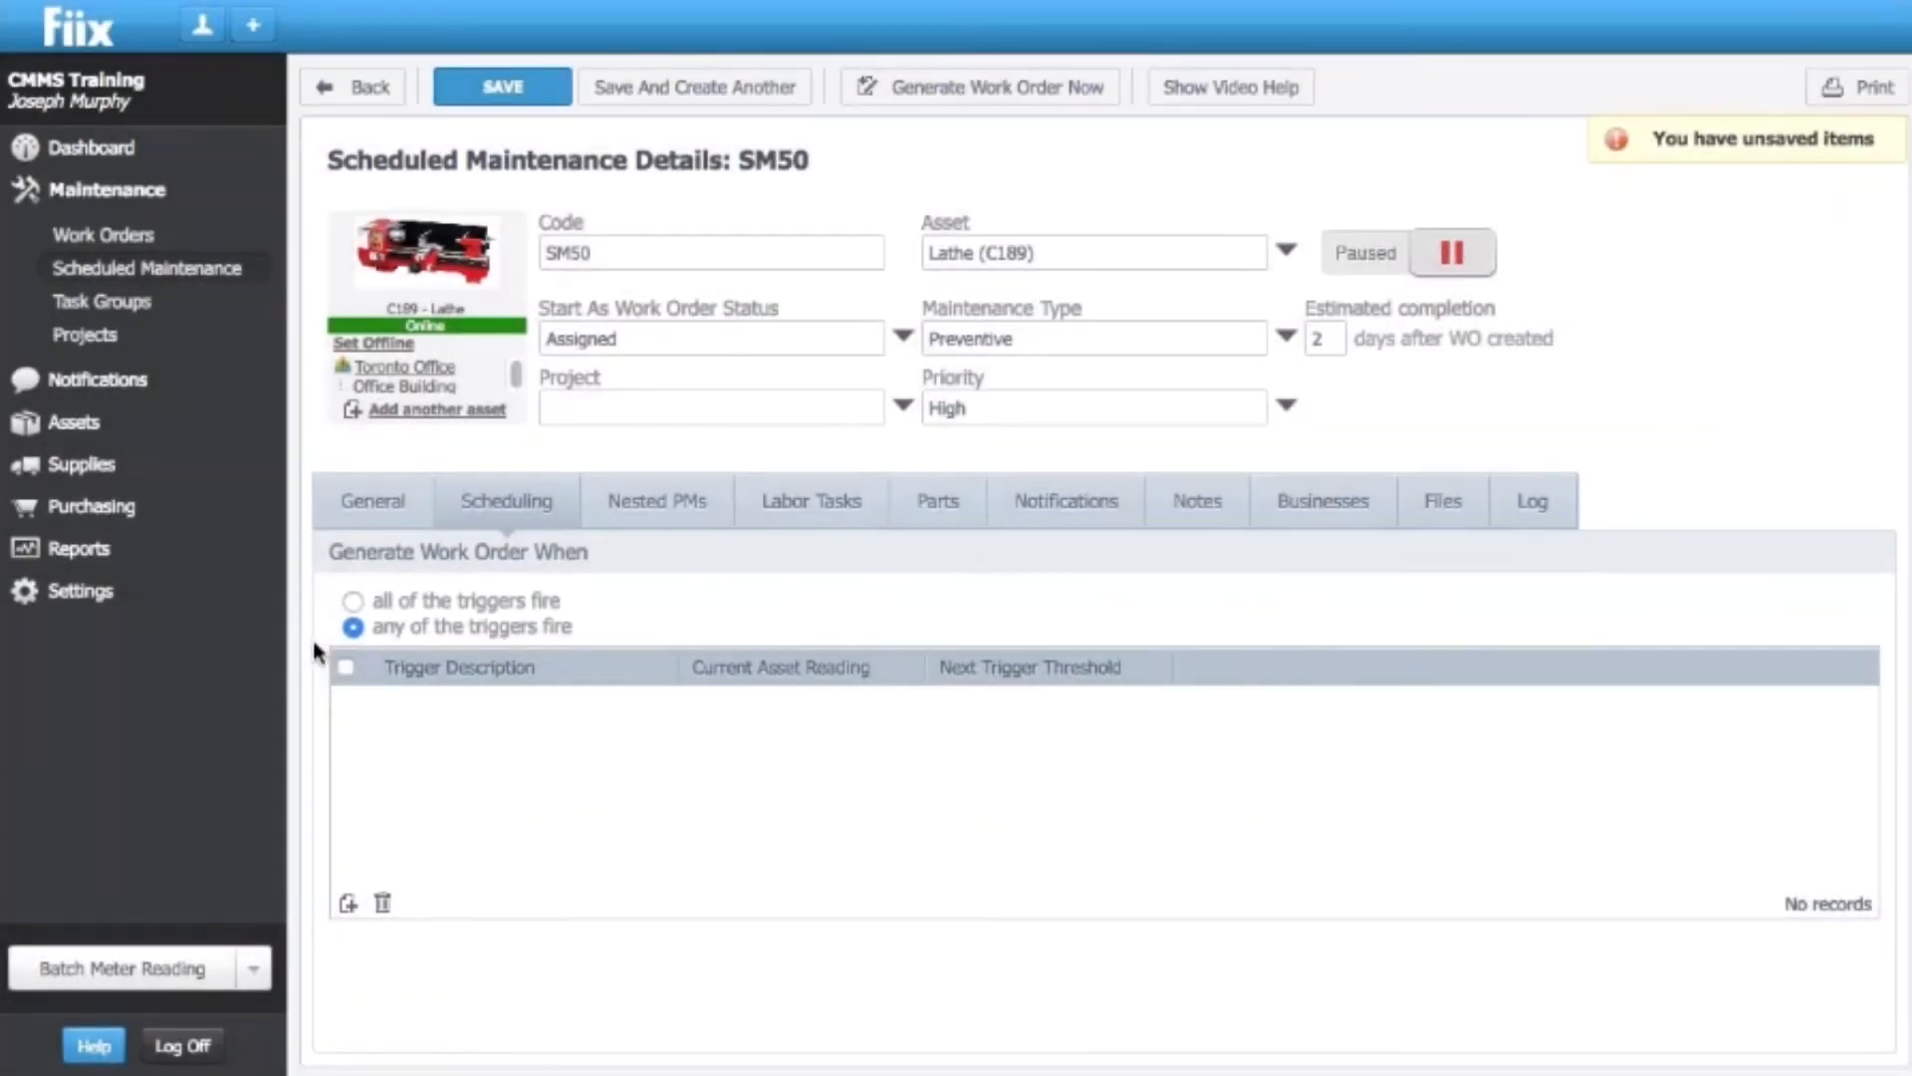
{"action": "left_click", "coordinate": [348, 904]}
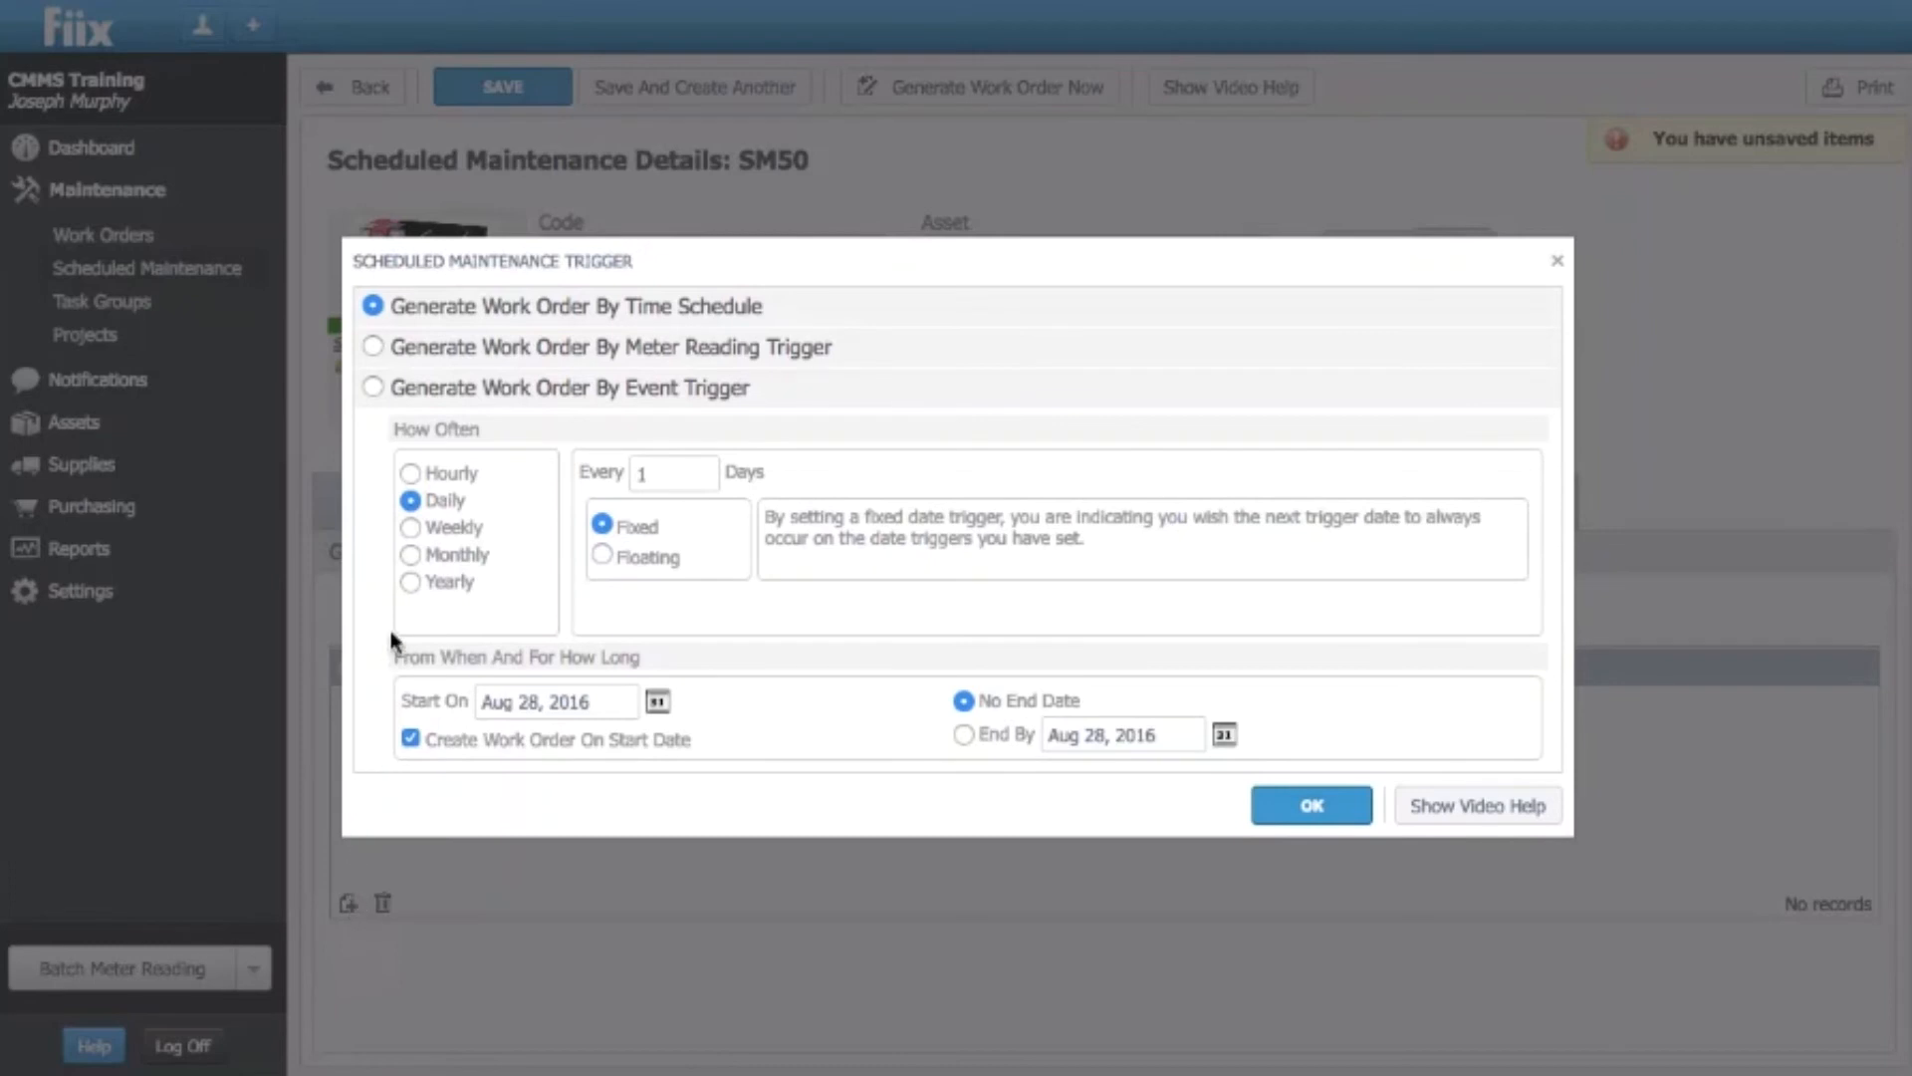
{"action": "left_click", "coordinate": [411, 554]}
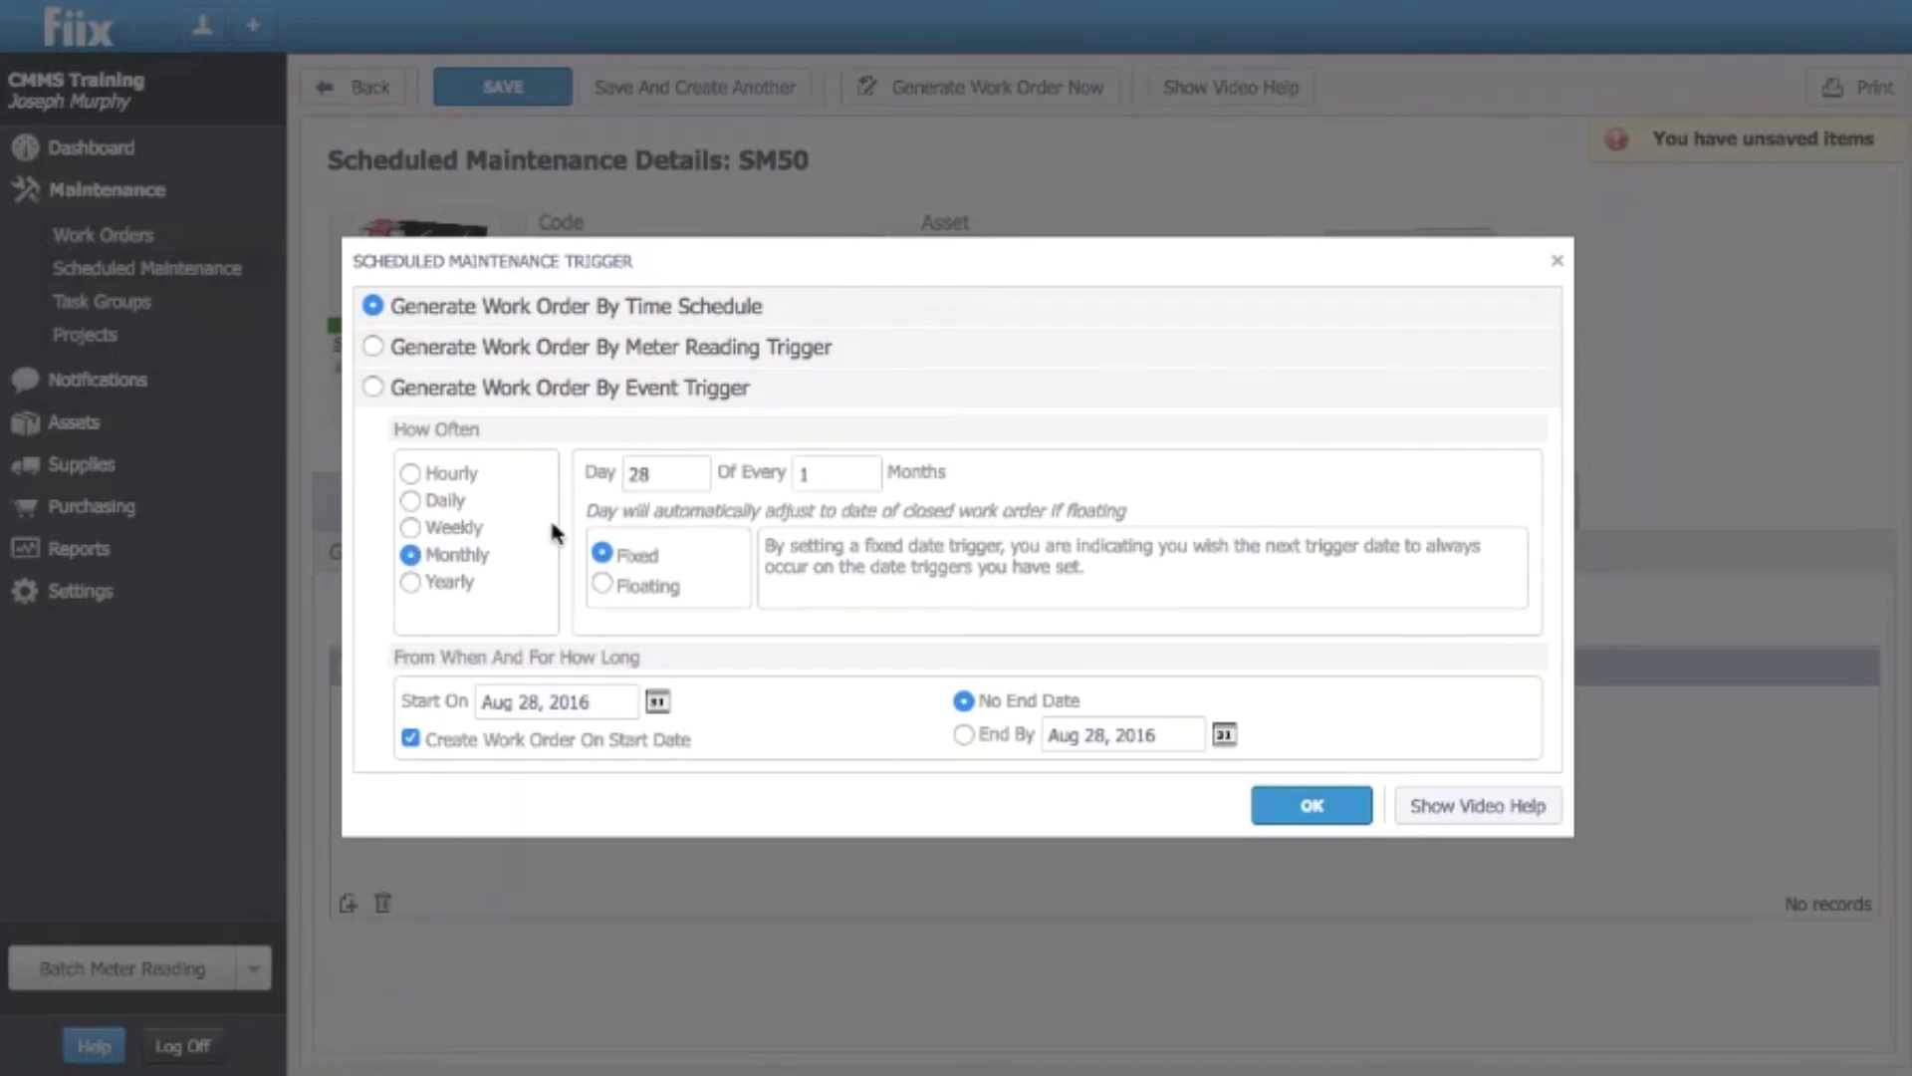
{"action": "double_click", "coordinate": [637, 474]}
{"action": "type", "text": "1"}
{"action": "double_click", "coordinate": [797, 475]}
{"action": "type", "text": "3"}
{"action": "left_click", "coordinate": [1300, 804]}
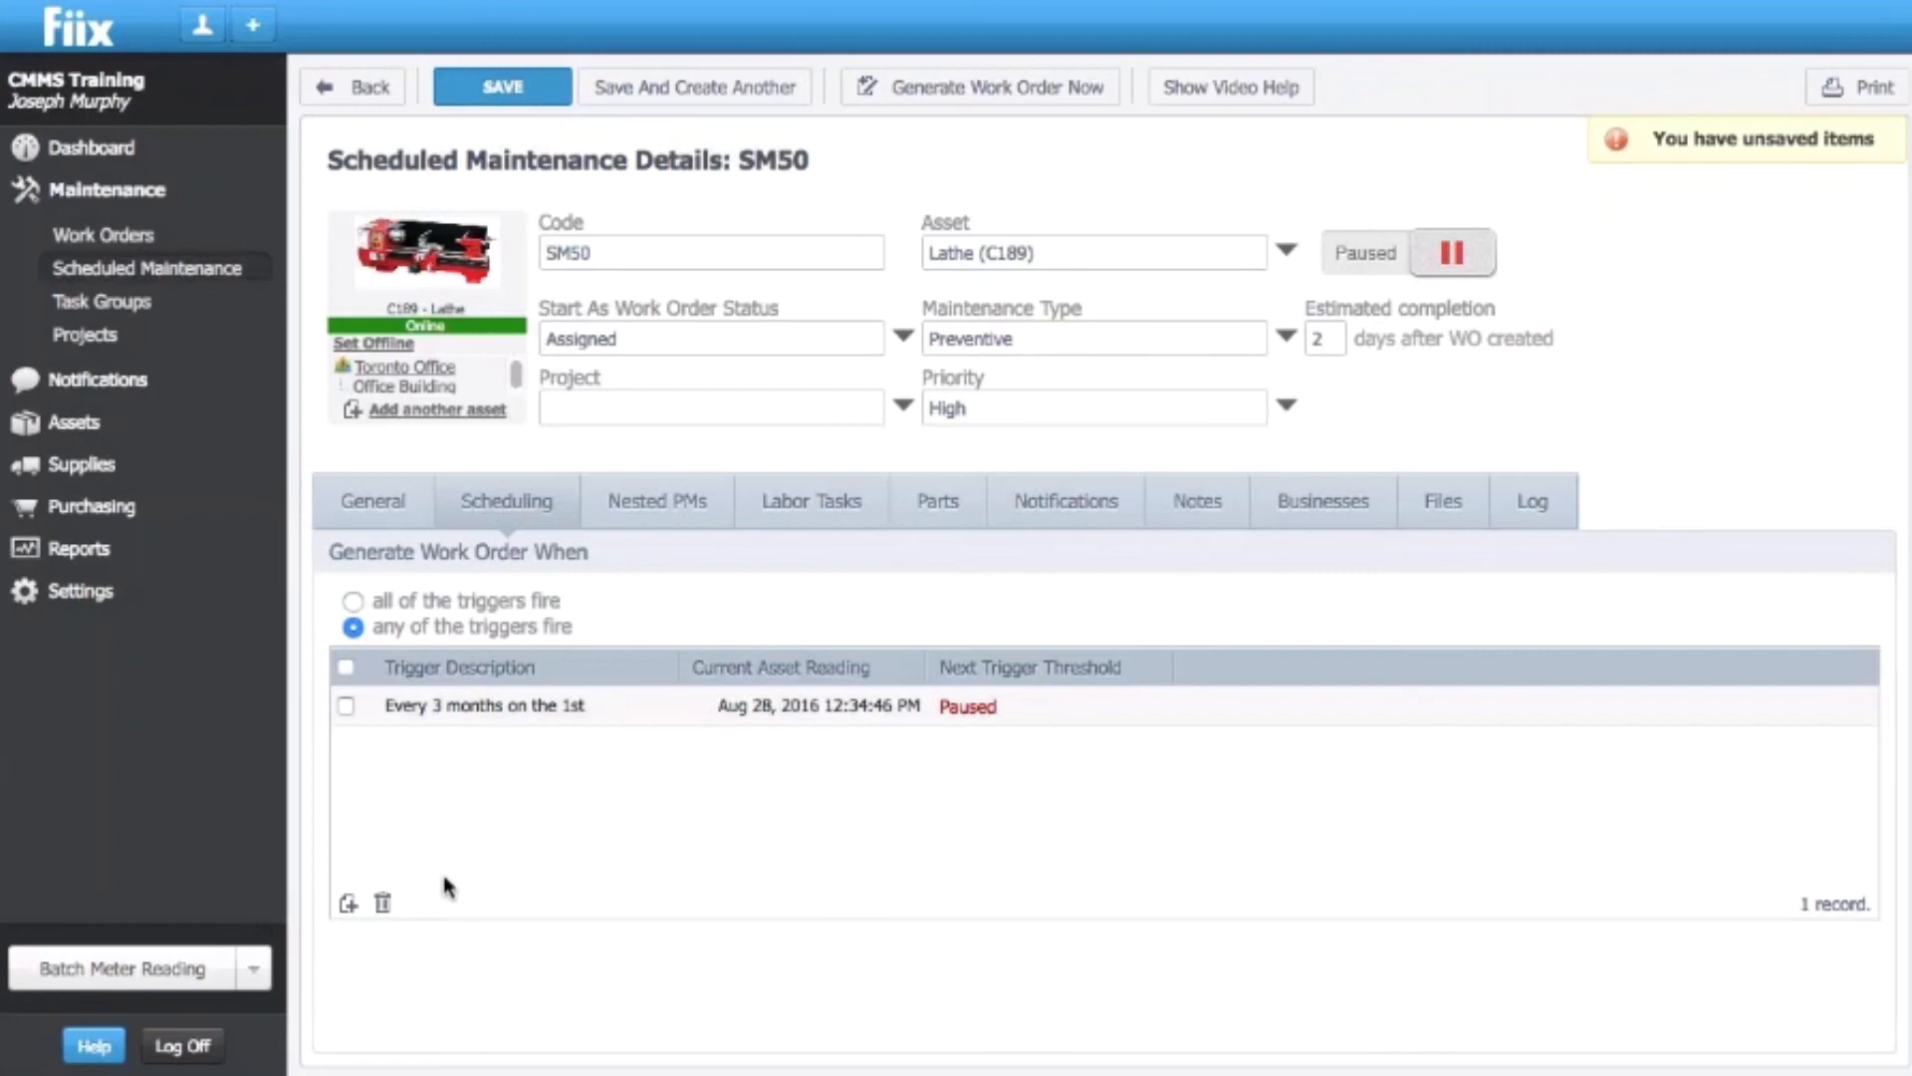
- Add a meter reading trigger that generates a work order every 1200 ProductionHours (ph)
{"action": "left_click", "coordinate": [346, 902]}
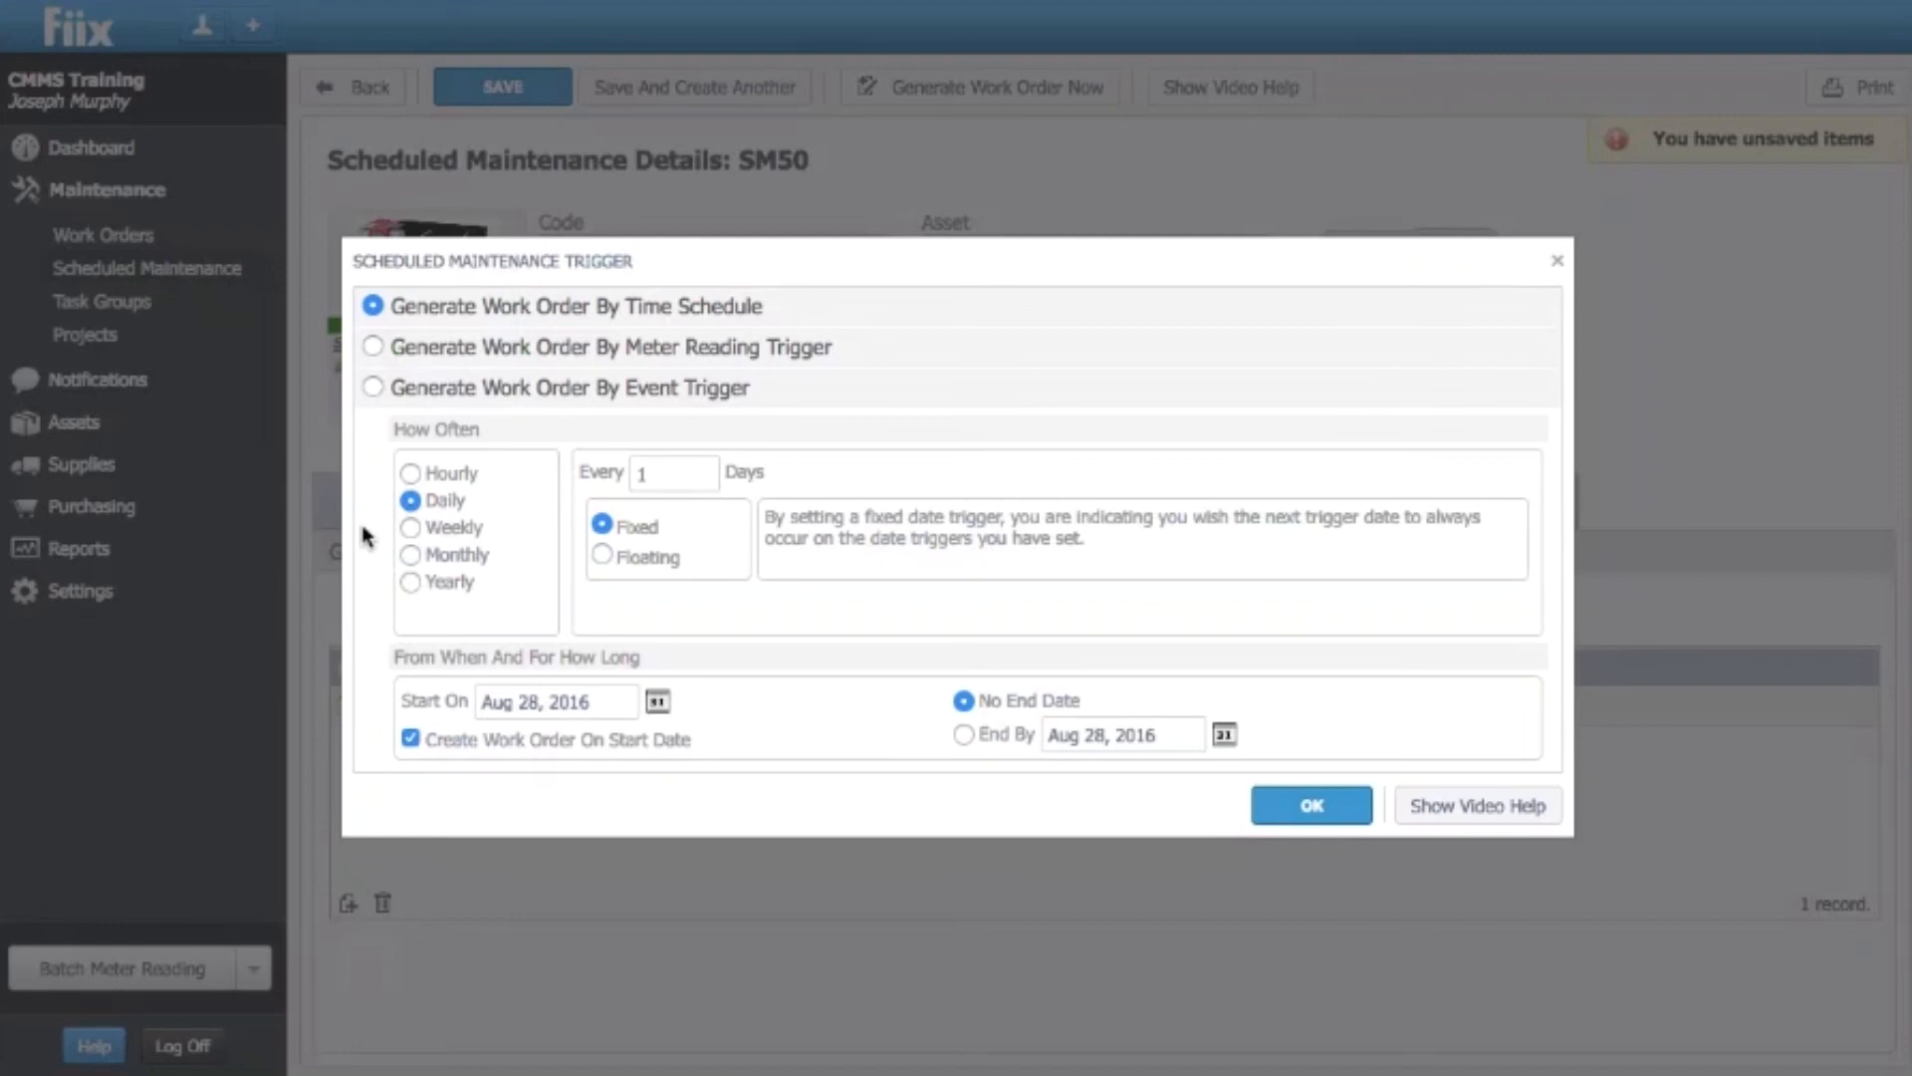
{"action": "left_click", "coordinate": [373, 346]}
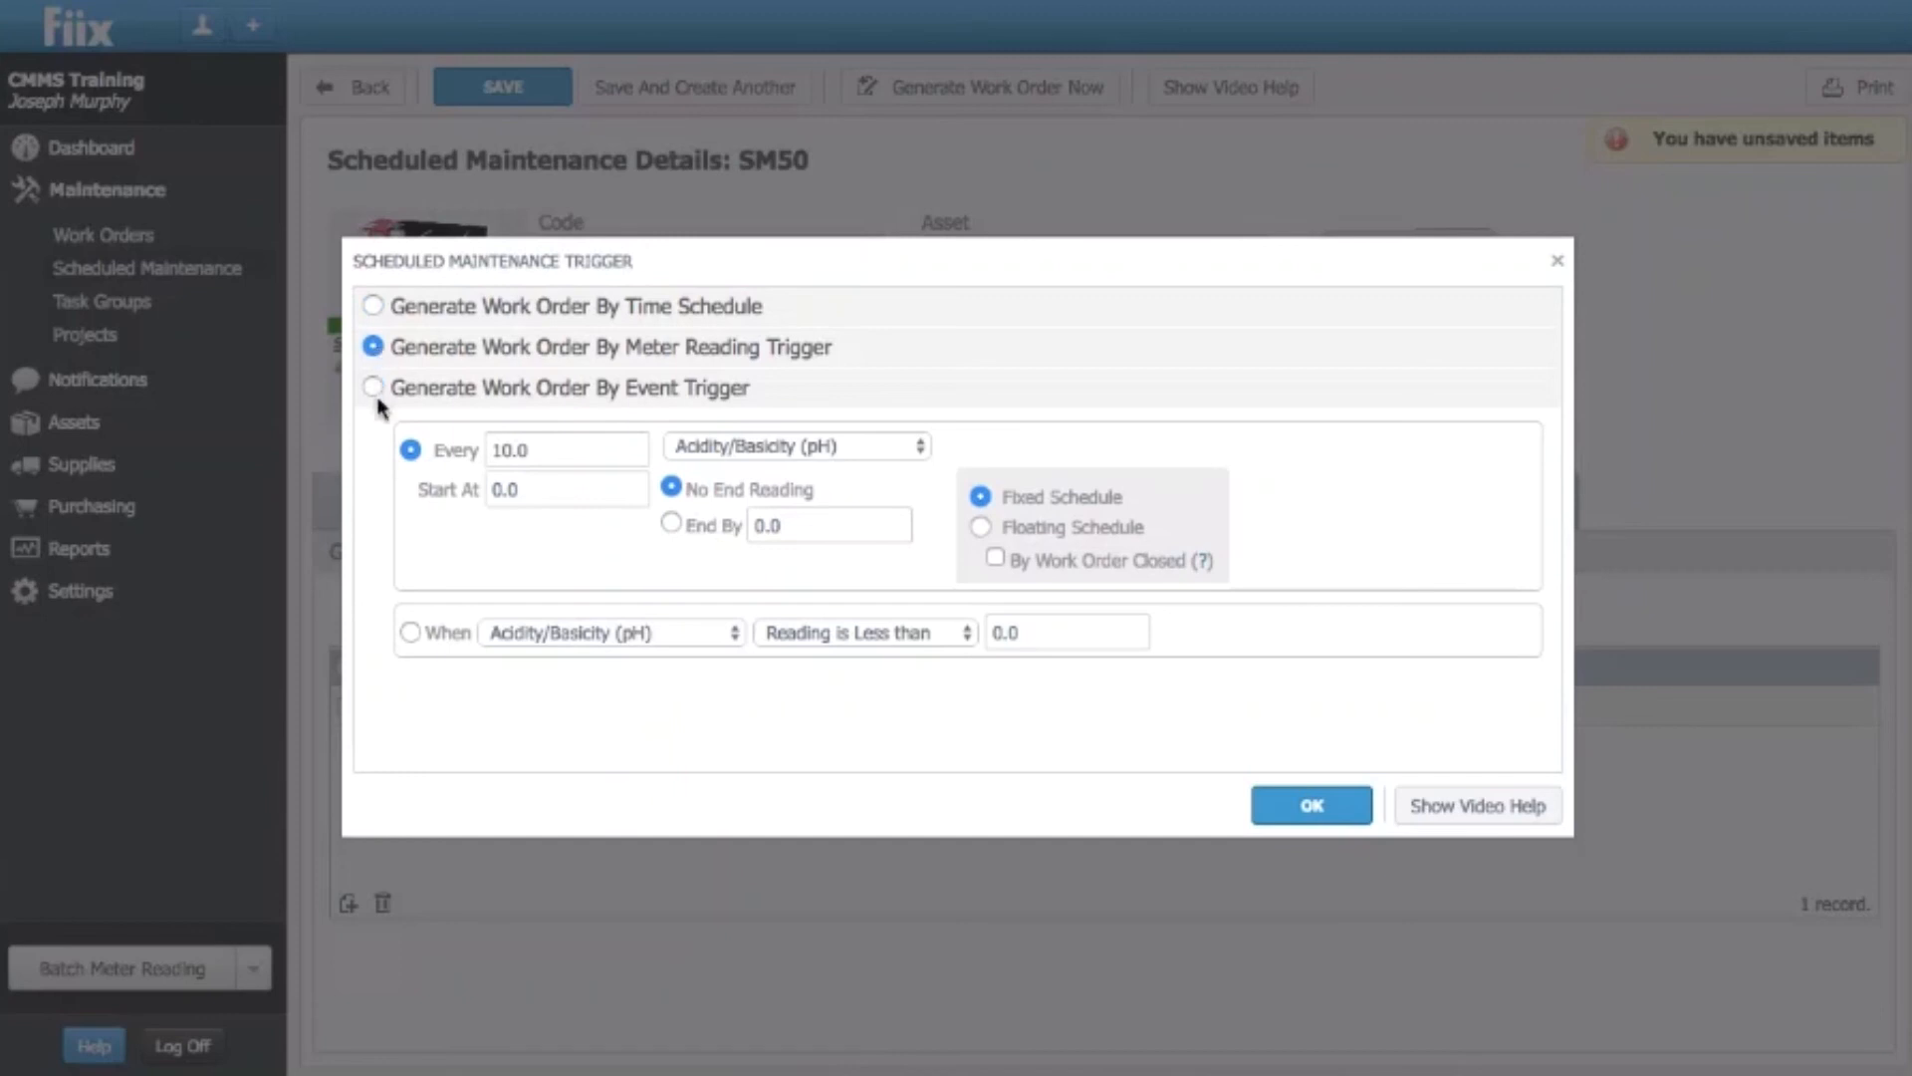
{"action": "left_click_drag", "start_coordinate": [534, 449], "coordinate": [474, 449]}
{"action": "type", "text": "1200"}
{"action": "left_click", "coordinate": [910, 448]}
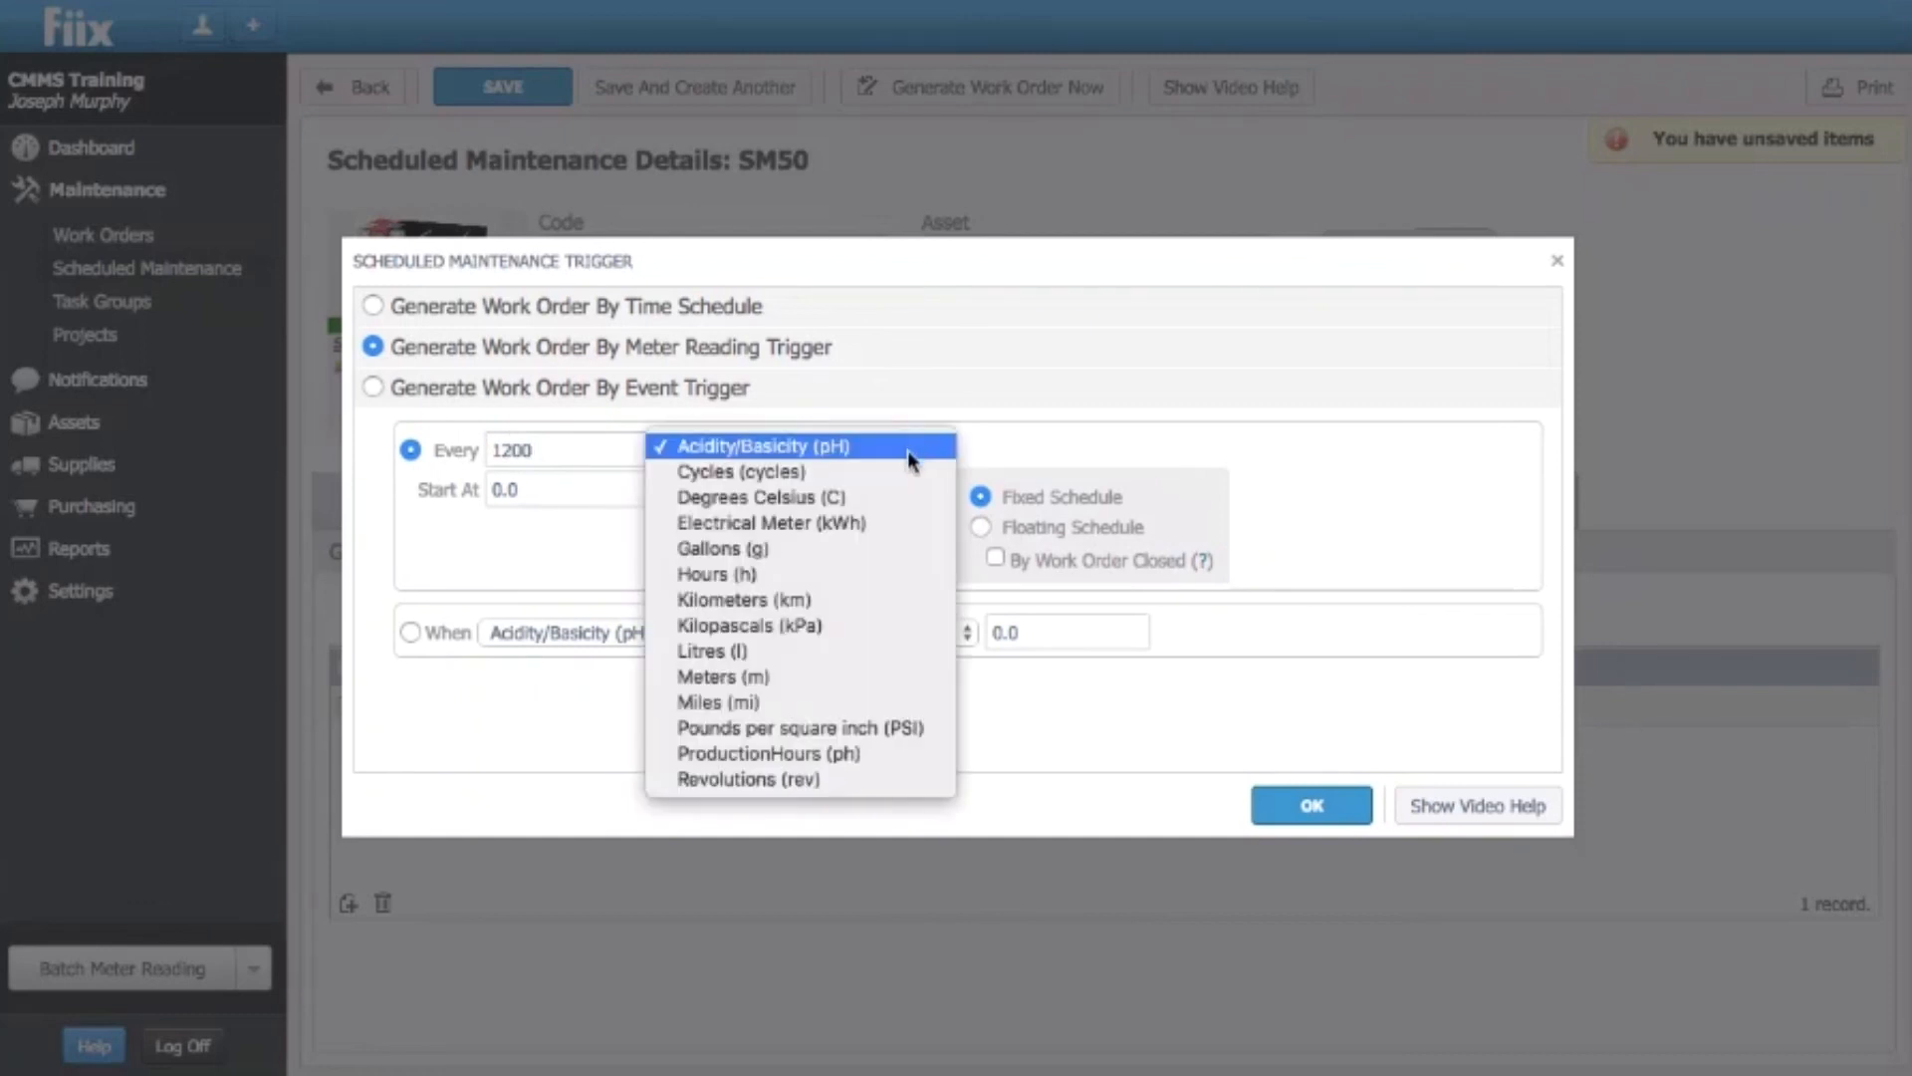
{"action": "left_click", "coordinate": [820, 754]}
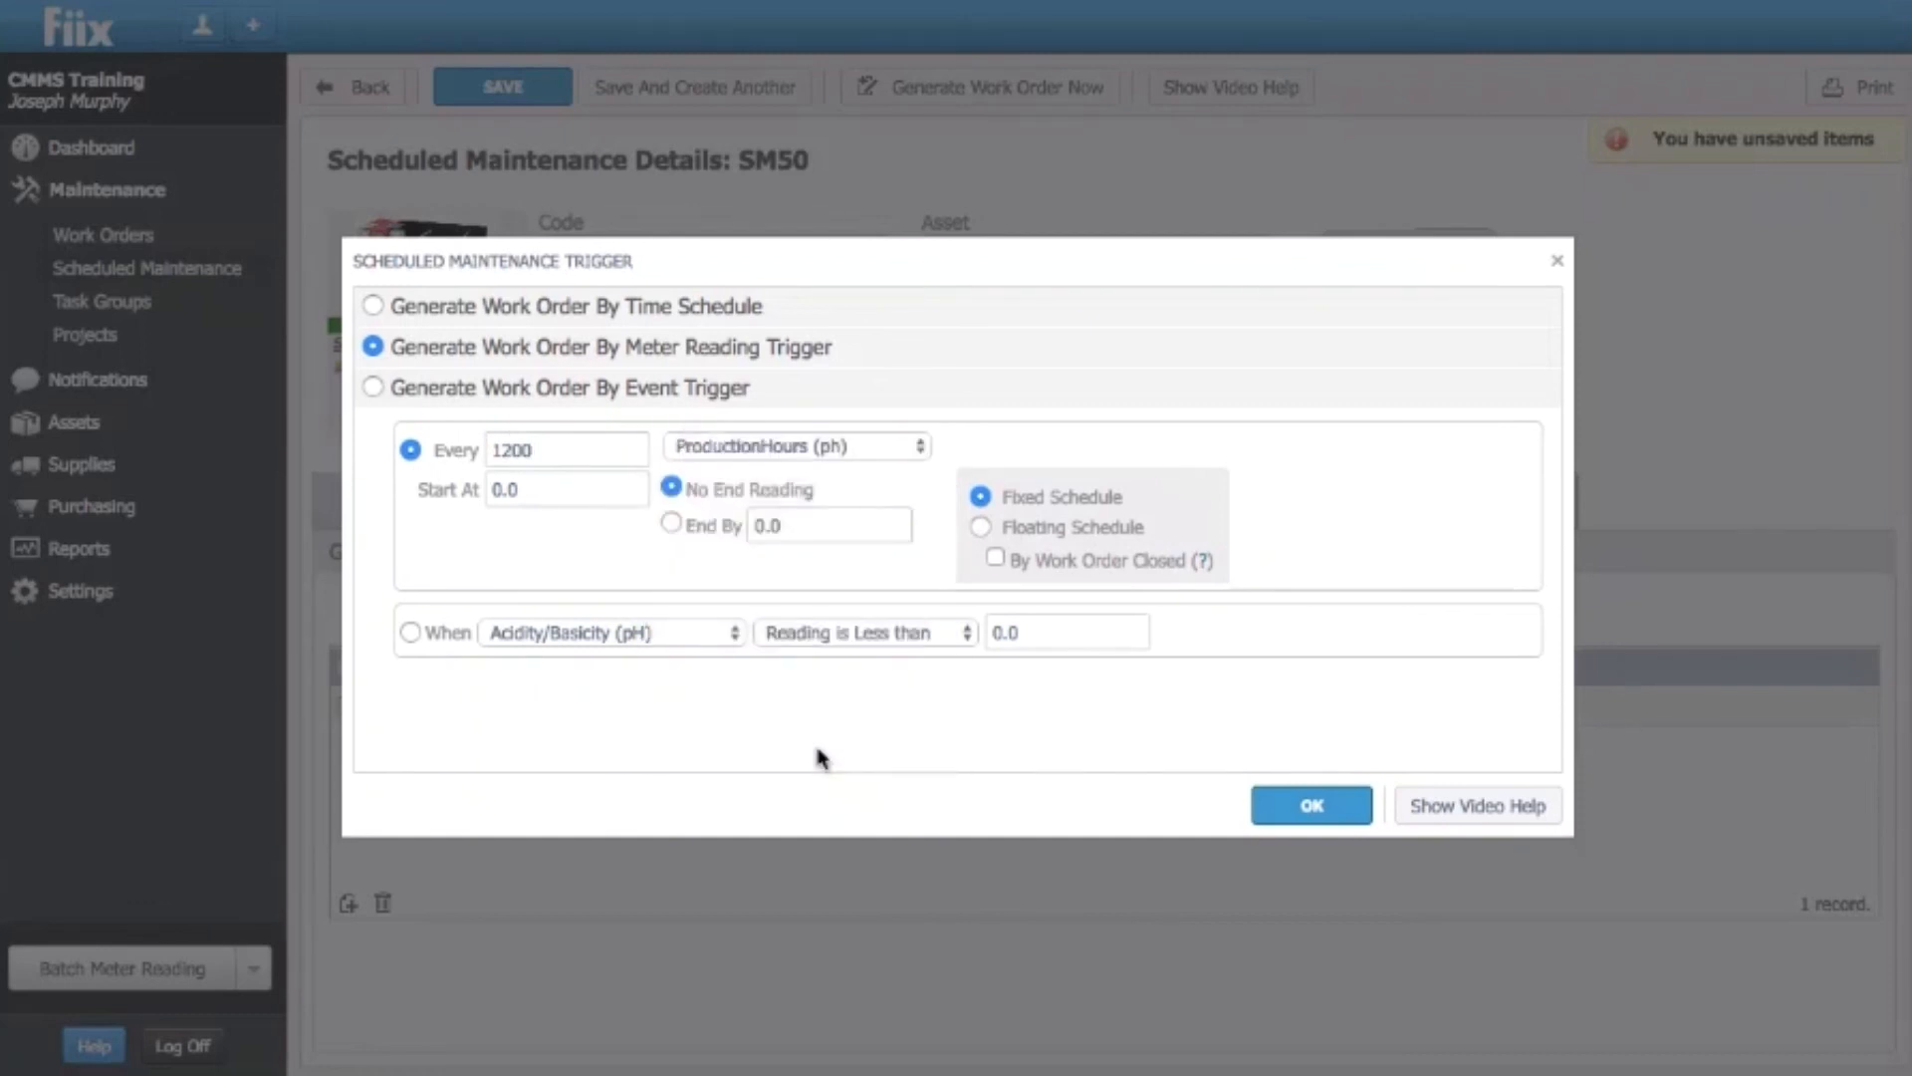
{"action": "left_click", "coordinate": [1304, 804]}
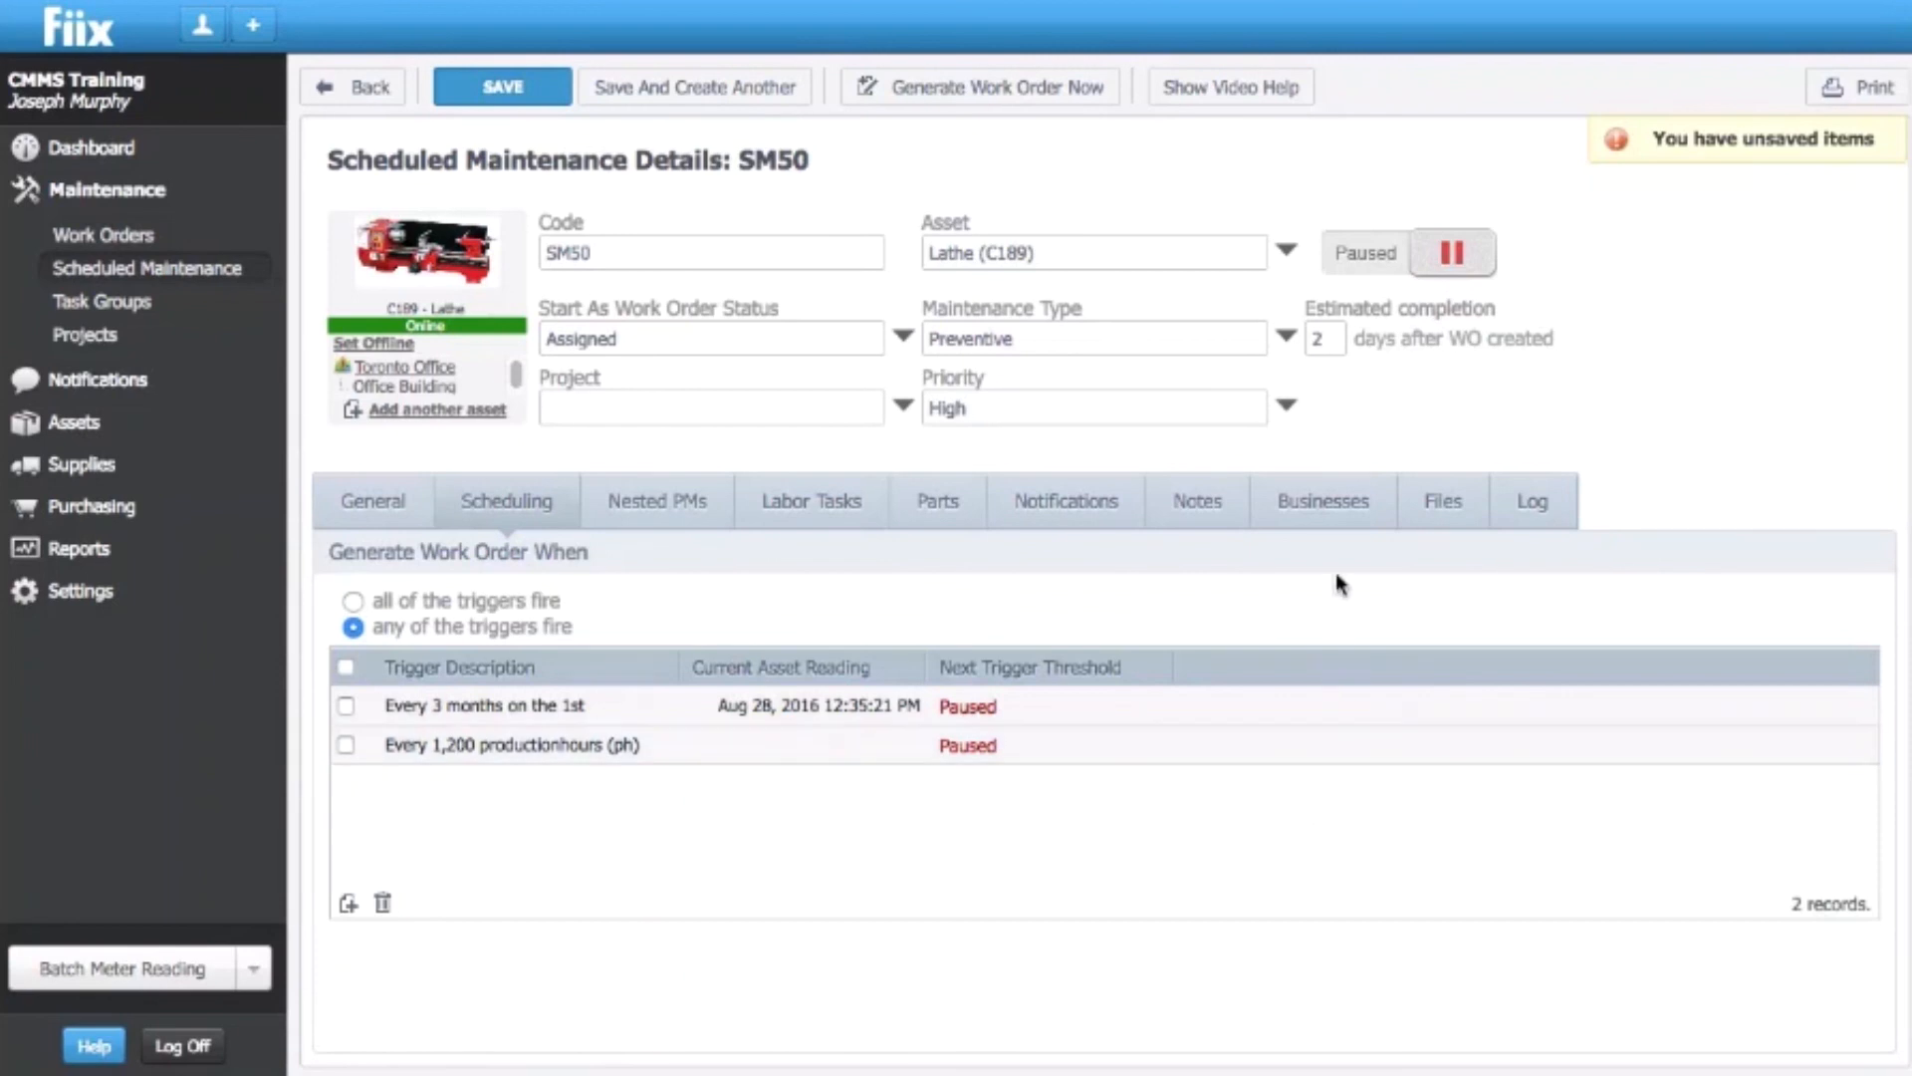
- Set the scheduled maintenance to running and review the time trigger's upcoming dates and the log of created work orders
{"action": "left_click", "coordinate": [1353, 255]}
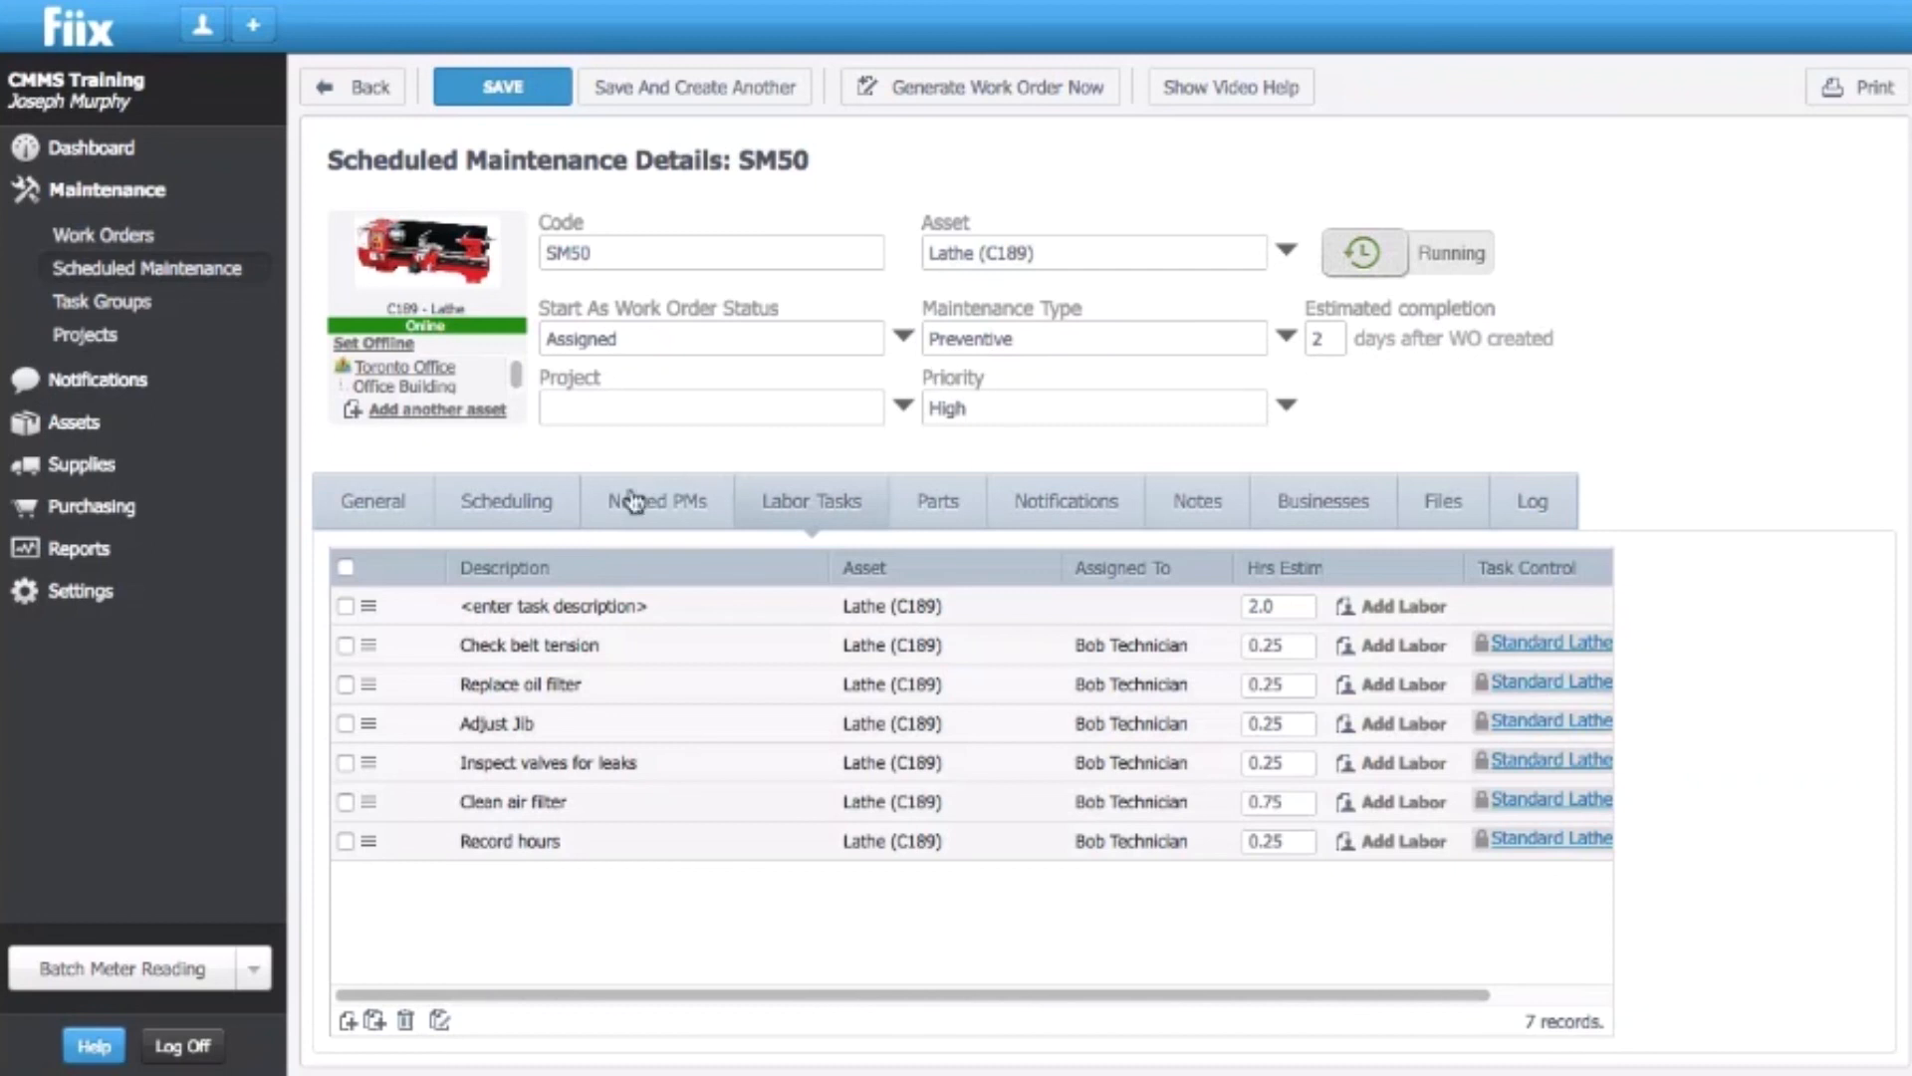
{"action": "left_click", "coordinate": [542, 523]}
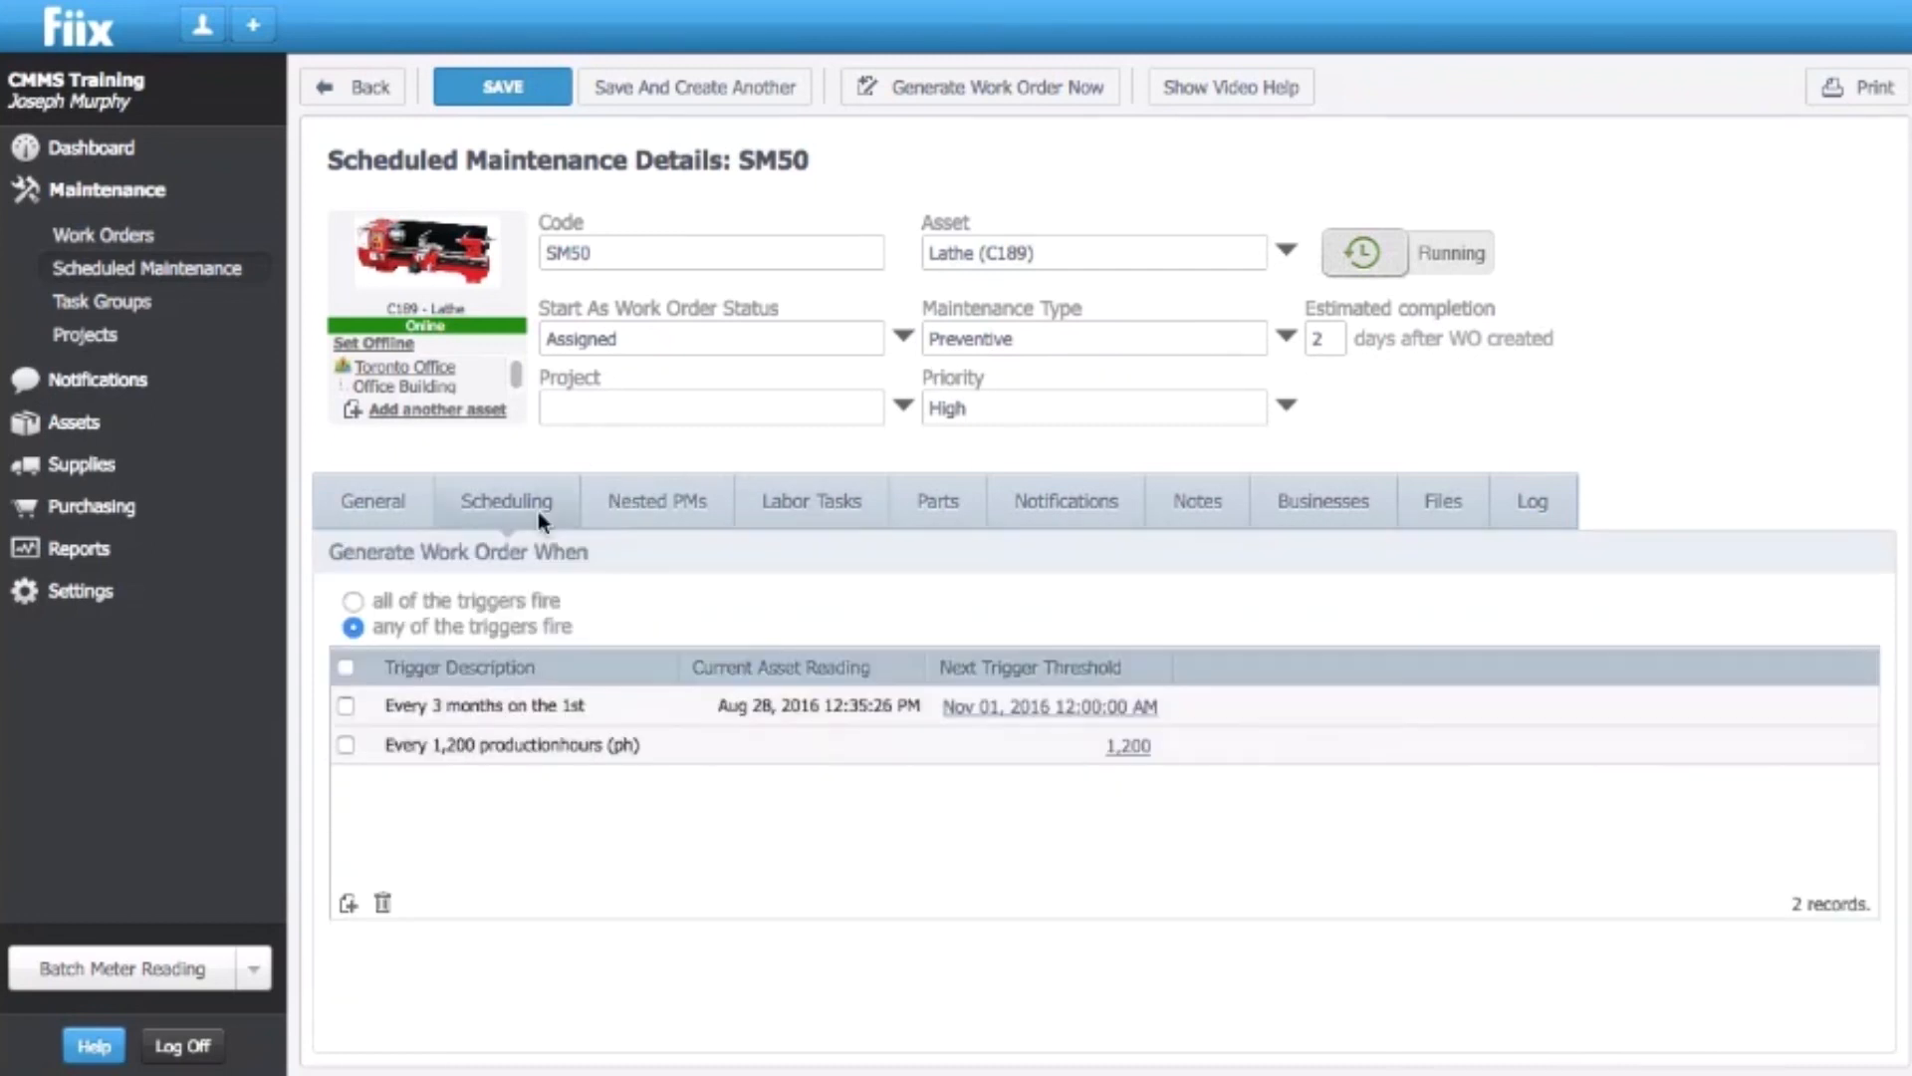
{"action": "left_click", "coordinate": [980, 707]}
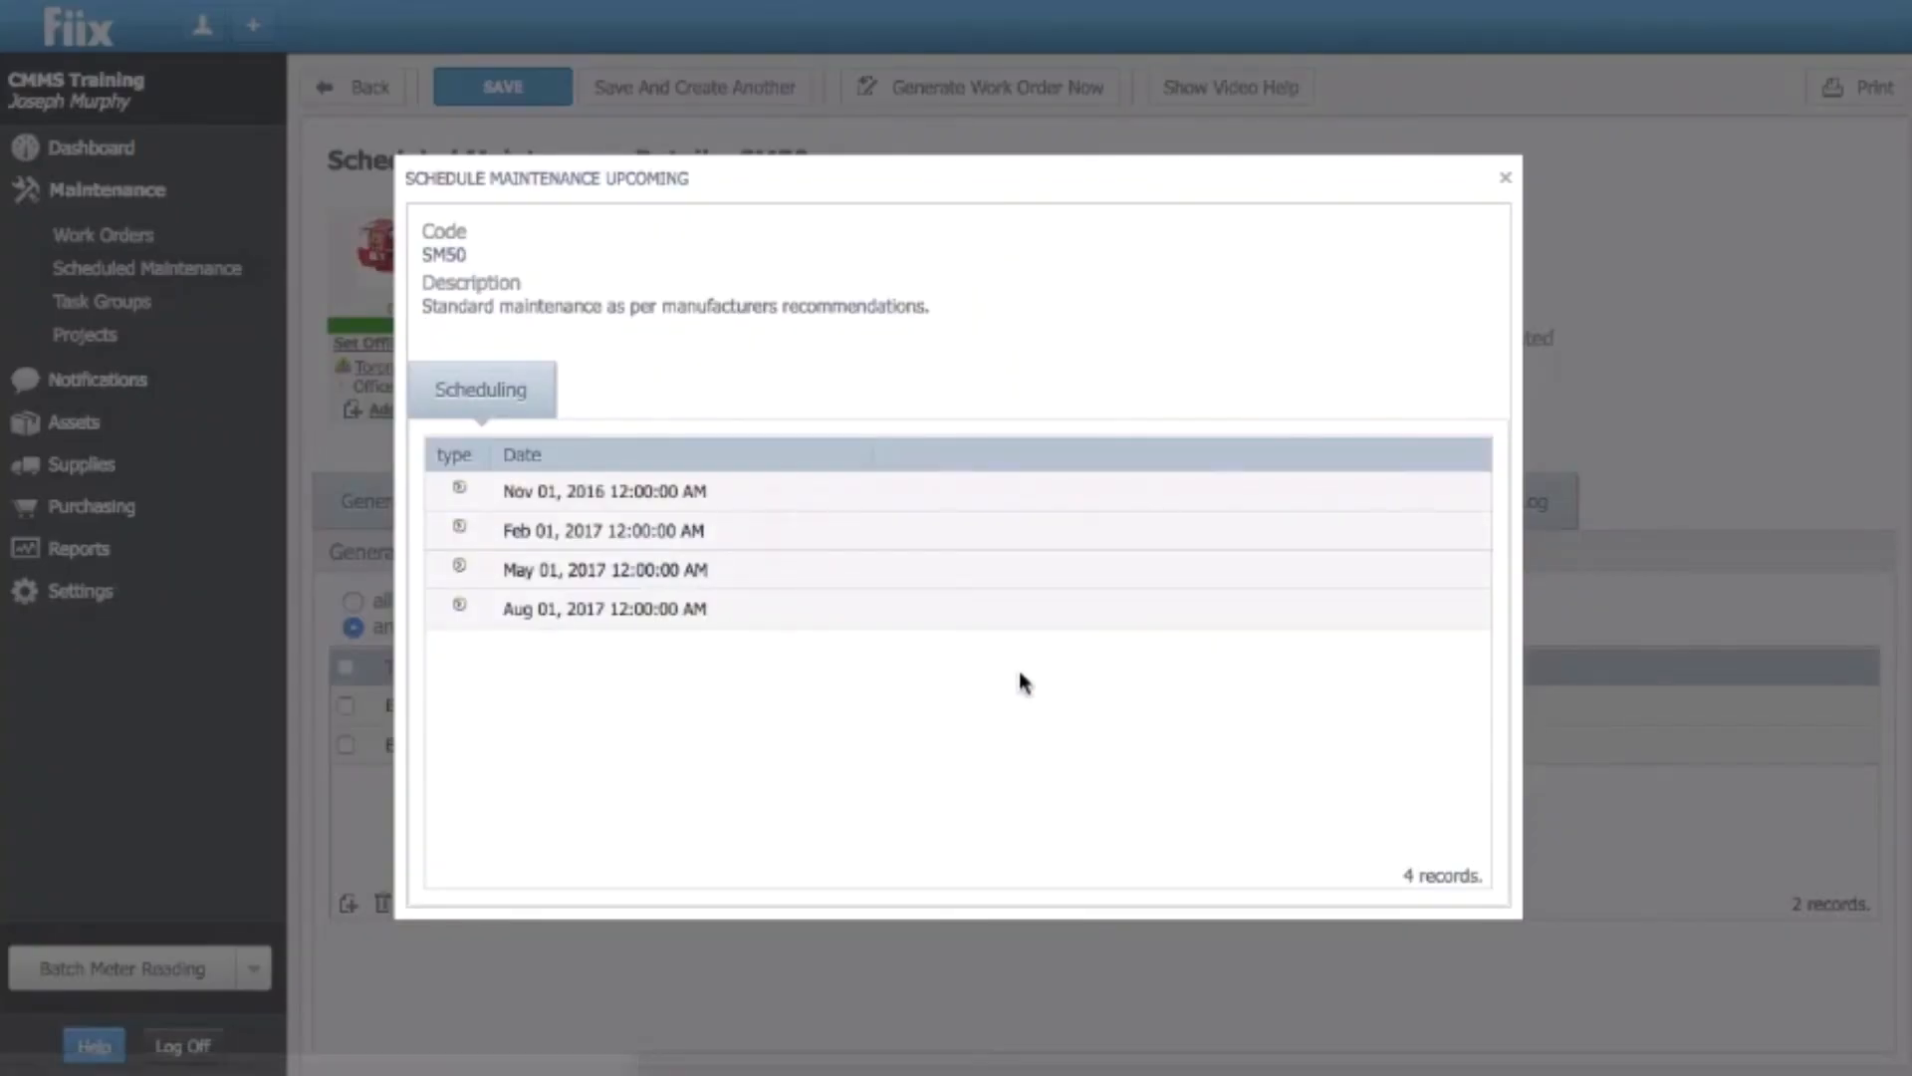
{"action": "left_click", "coordinate": [1508, 184]}
{"action": "left_click", "coordinate": [1519, 501]}
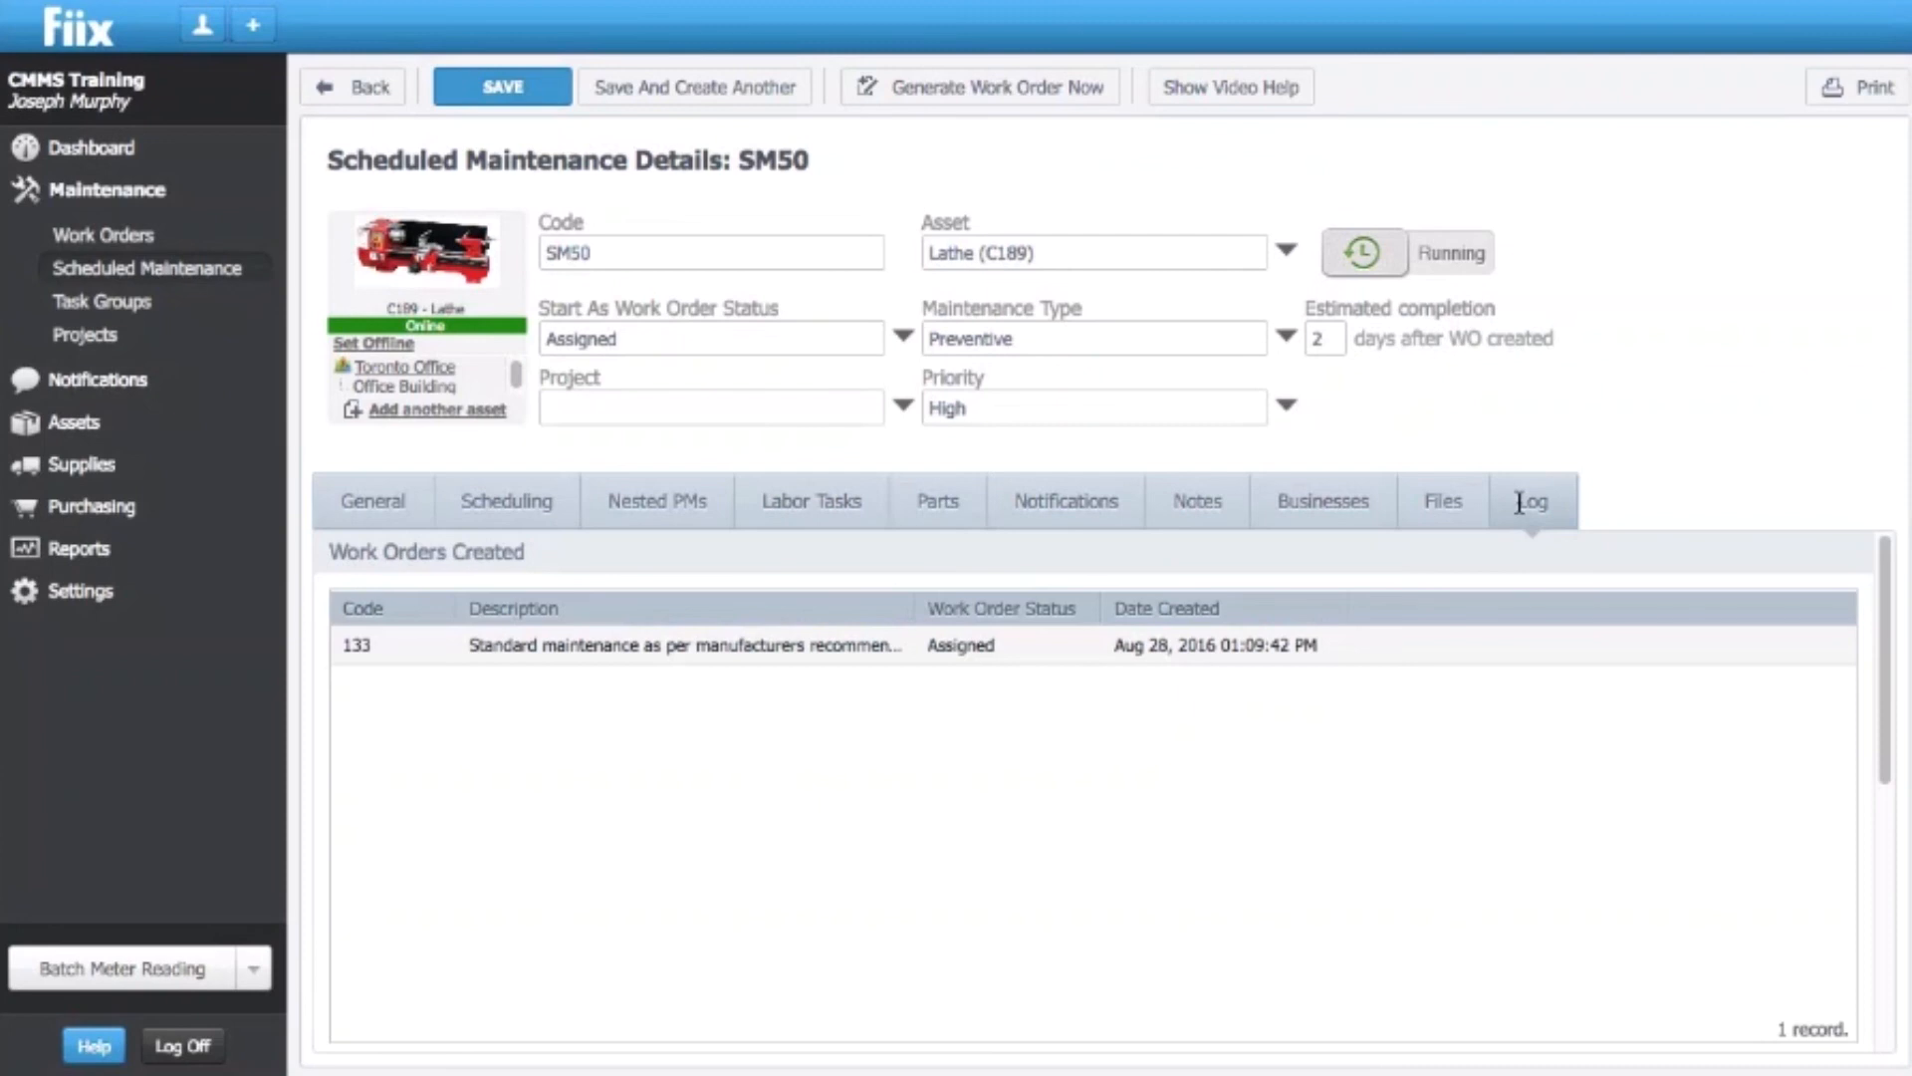